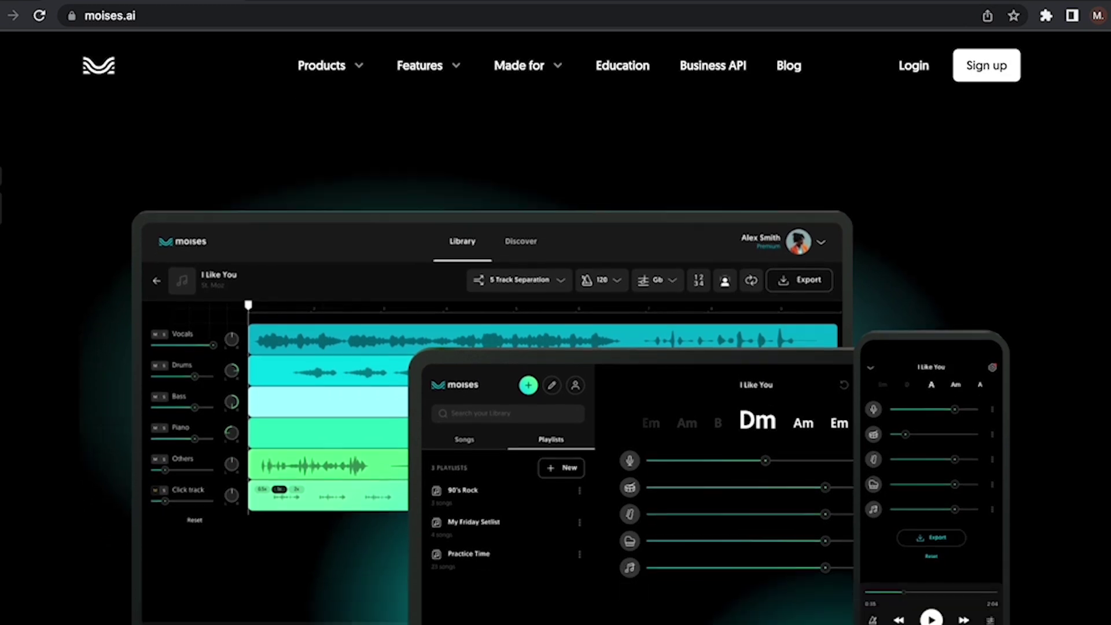
Look over the Moises homepage and enter the account's media library.
scroll(555, 347, down, 7)
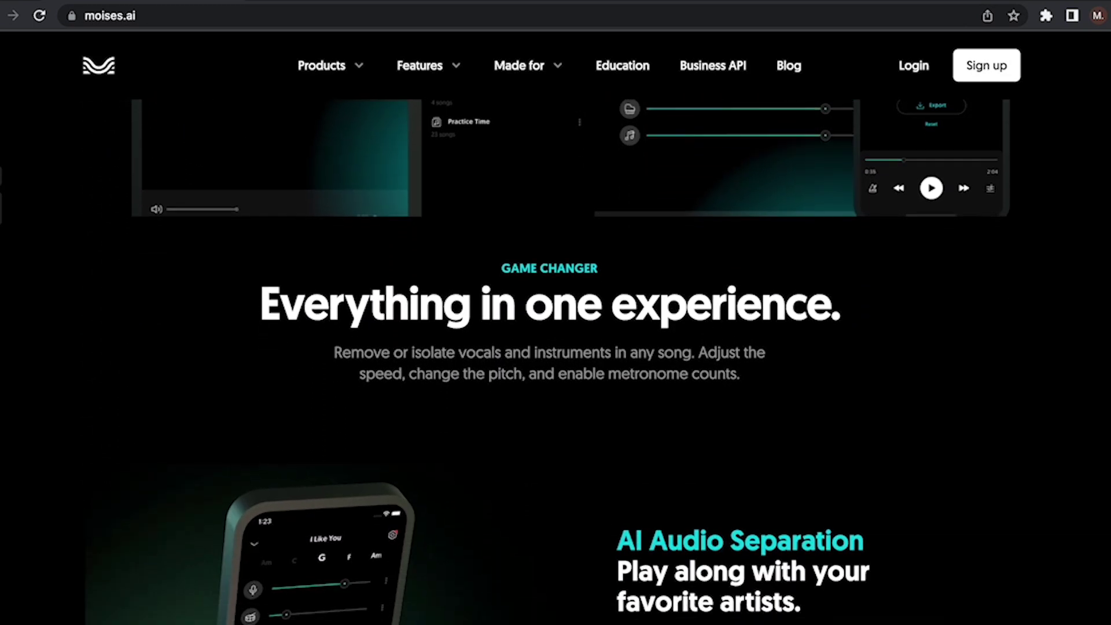
scroll(556, 348, up, 2)
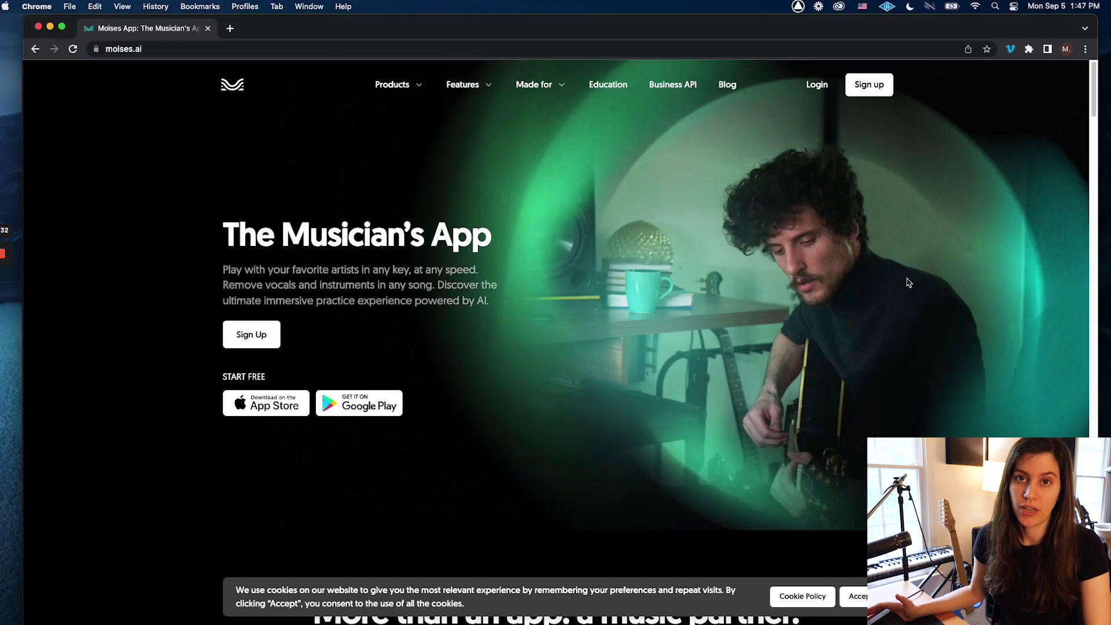
click(675, 44)
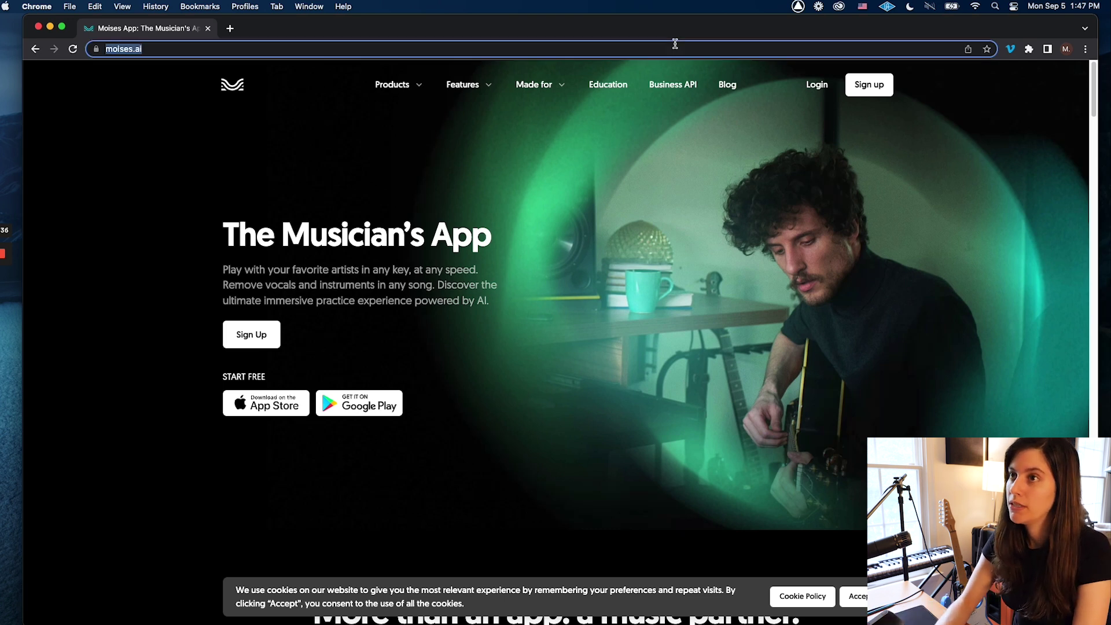
scroll(674, 215, down, 6)
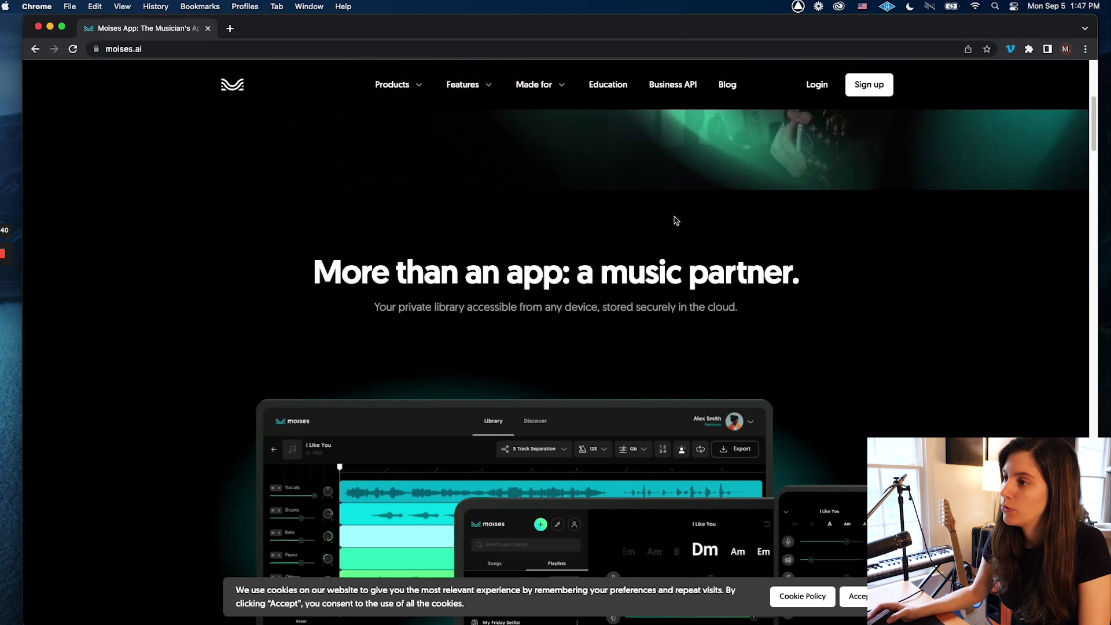
scroll(674, 220, up, 6)
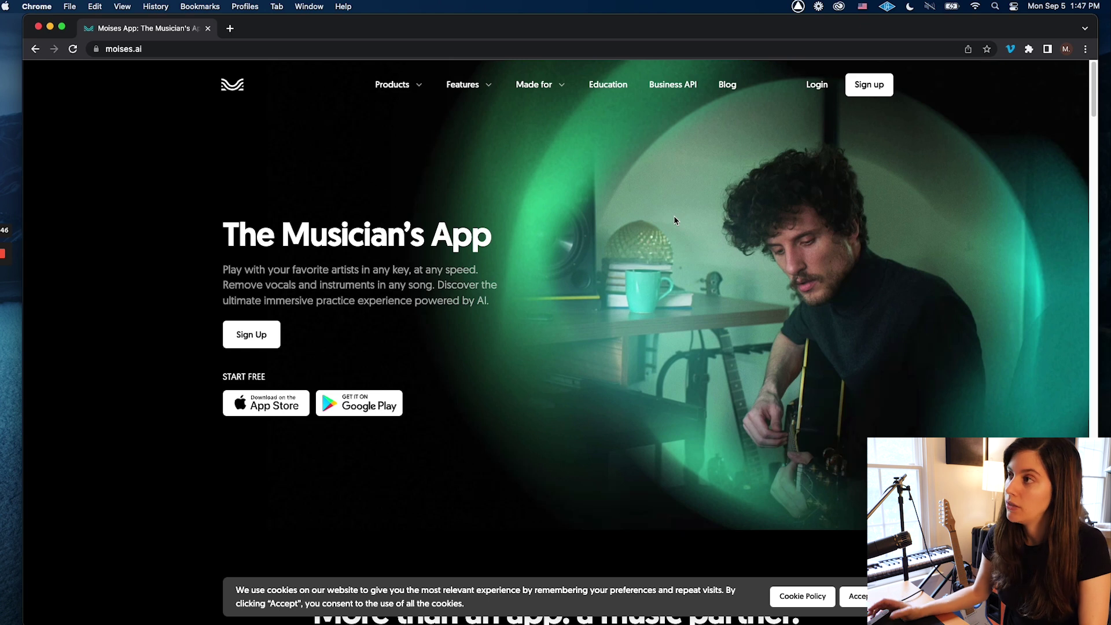
click(875, 88)
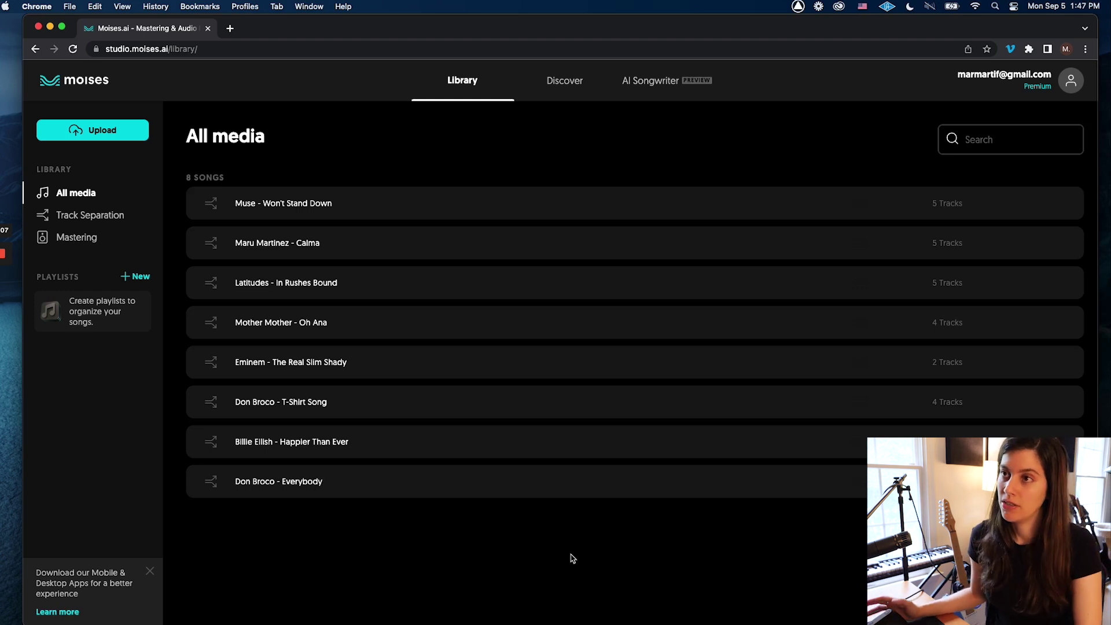
Start a new track separation upload with the file 02 About Damn Time.m4a from the Desktop.
click(106, 135)
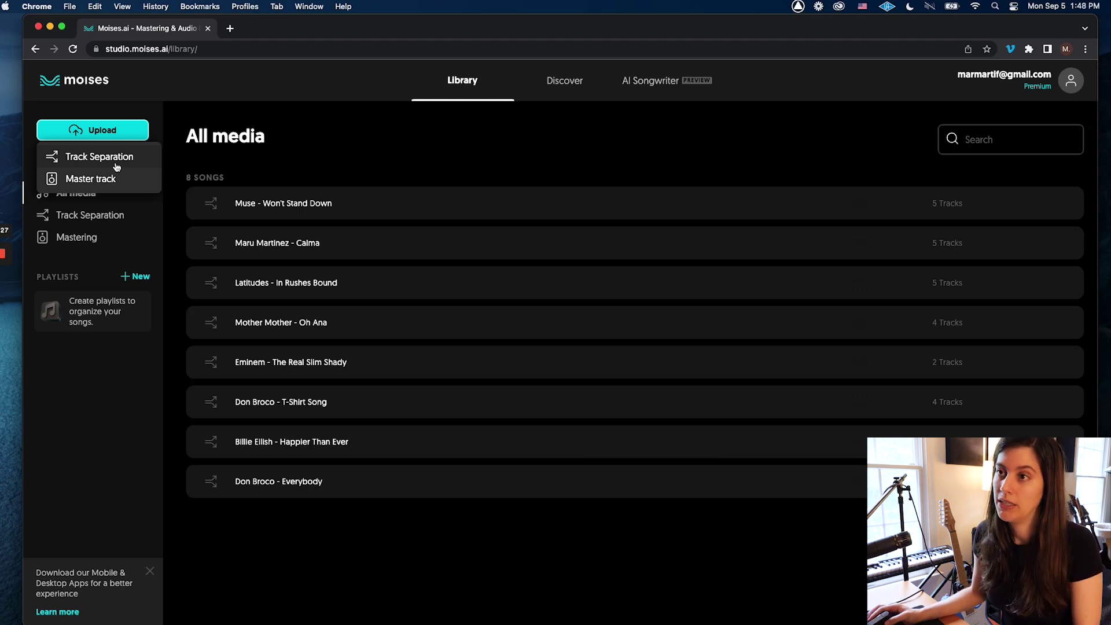
click(115, 165)
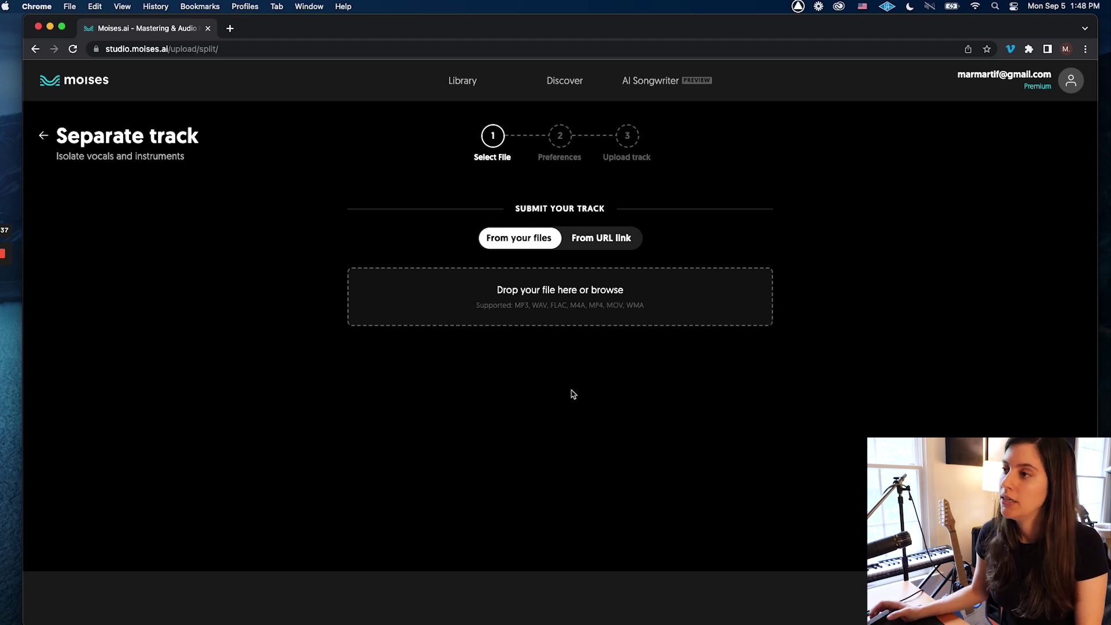
click(566, 312)
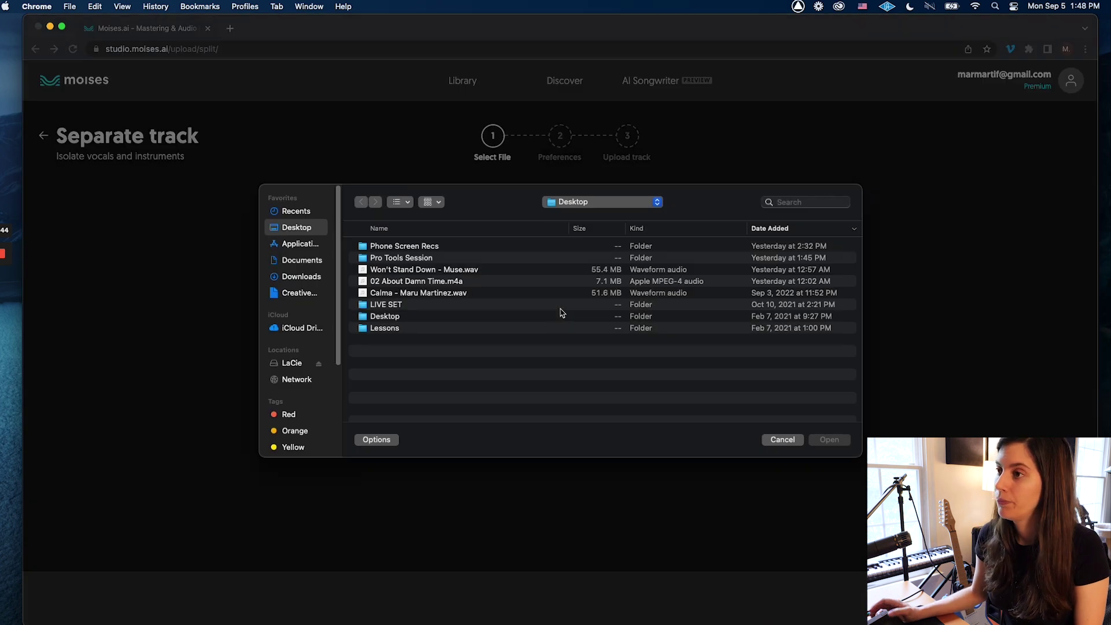
click(453, 284)
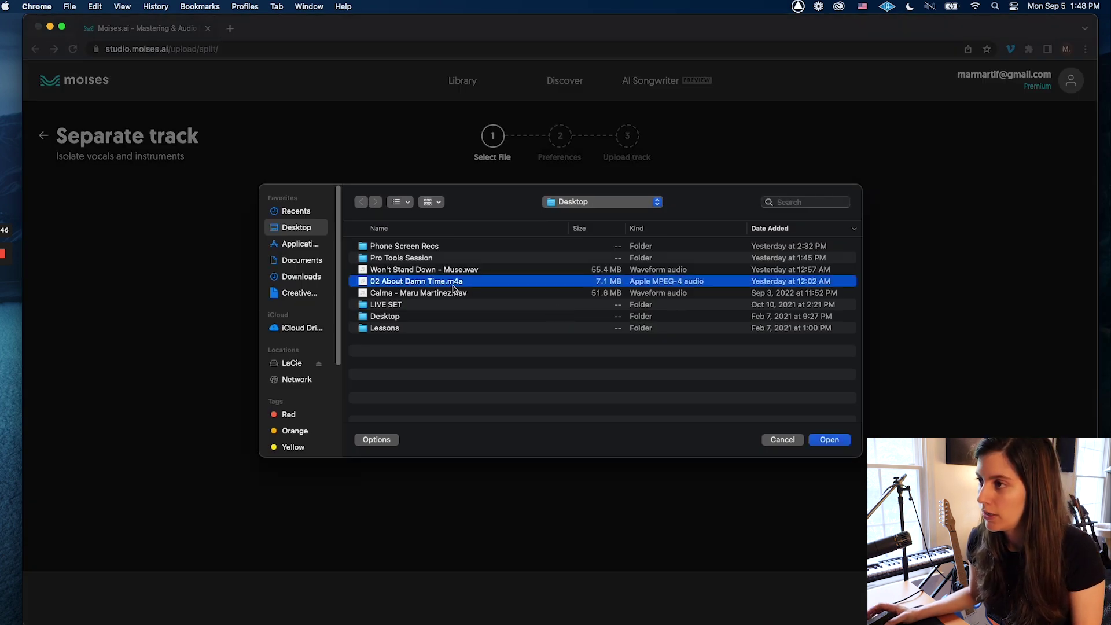
click(839, 440)
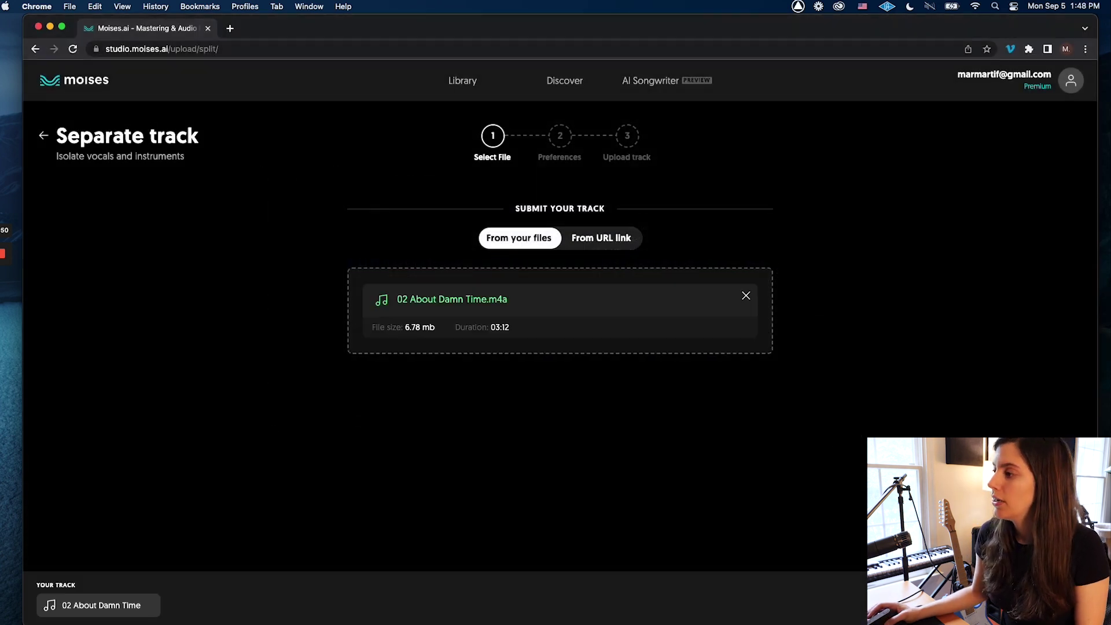
Separate the song into Vocals, Drums, Bass, Guitar, Other and open 02 About Damn Time from the library.
click(1047, 603)
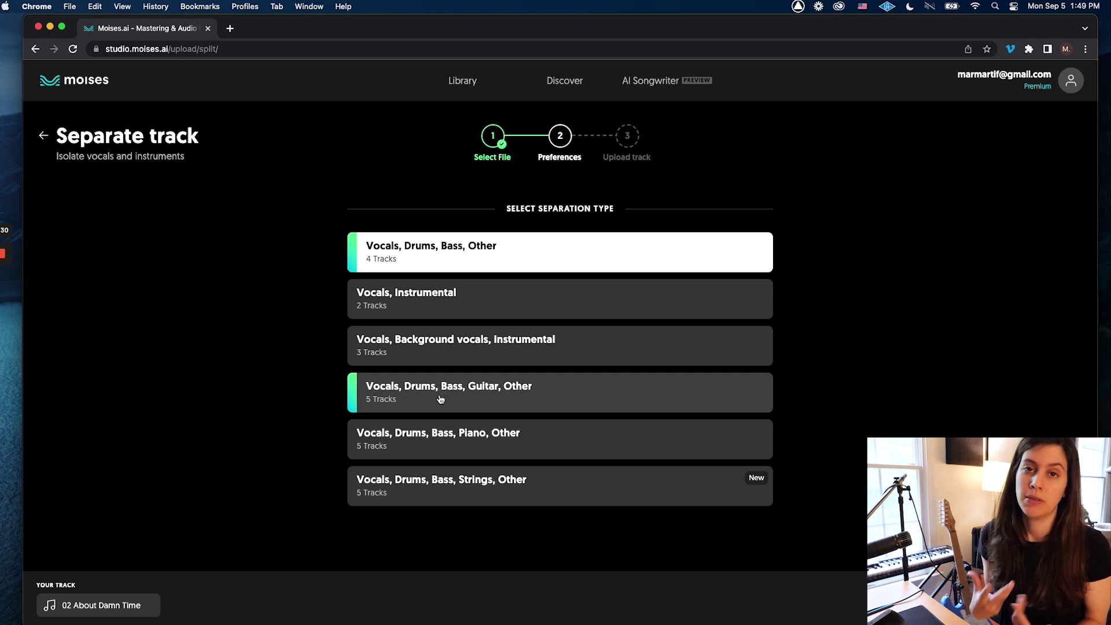
click(617, 402)
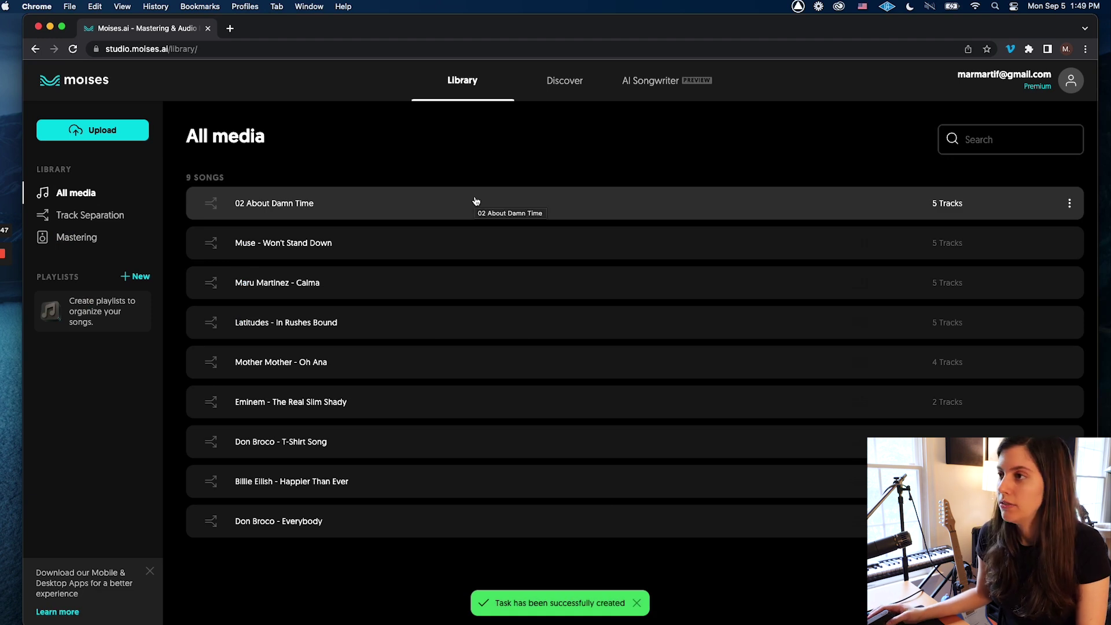
click(476, 202)
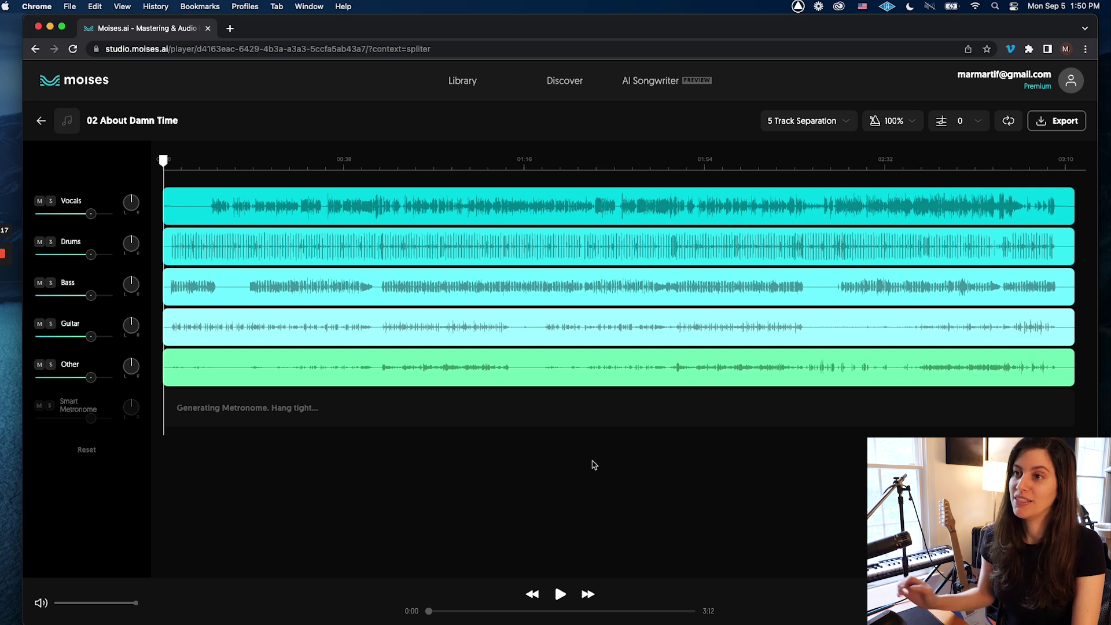
Listen to the song's opening, and resume playback from about 0:19.
click(558, 594)
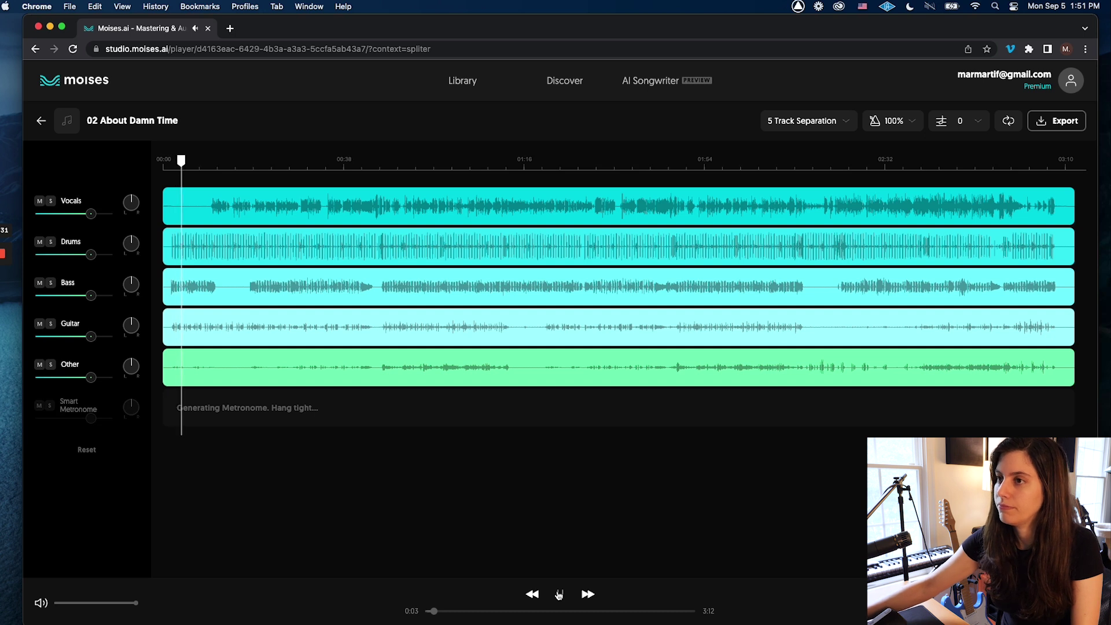
click(558, 594)
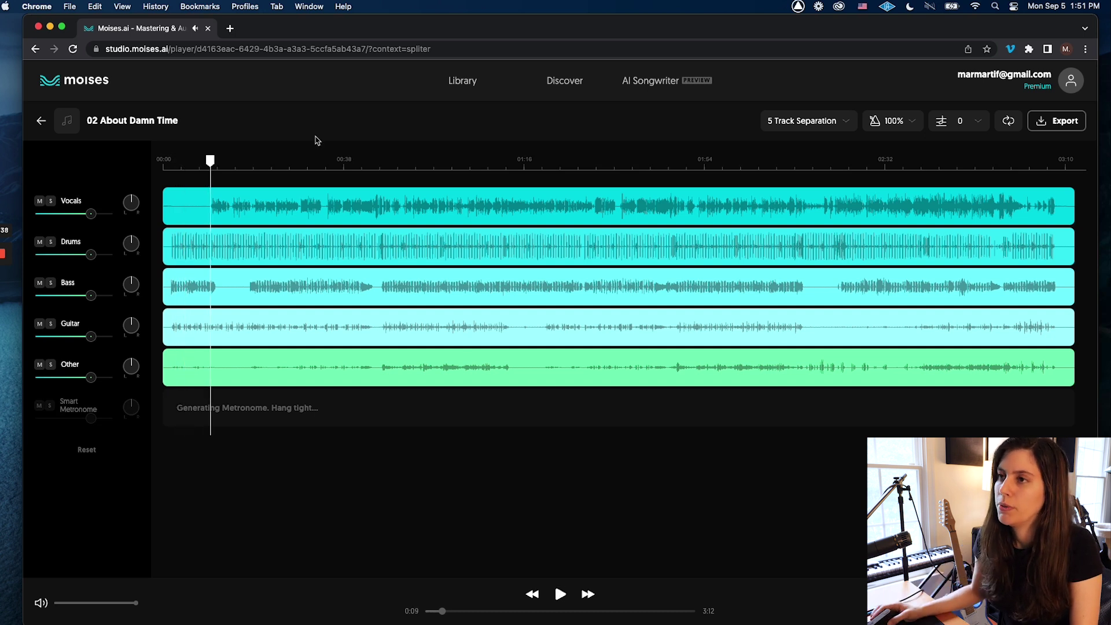
click(253, 168)
click(560, 594)
Solo the bass, try its volume at 100 and 0, settle on 78, and remove the solo.
click(50, 282)
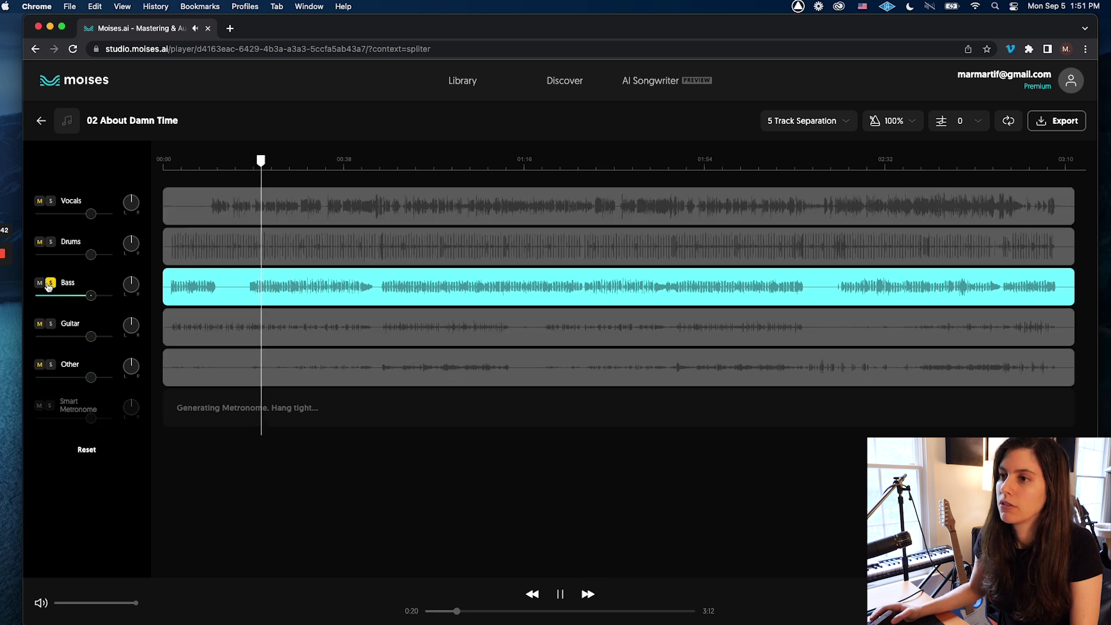
drag(92, 297, 113, 298)
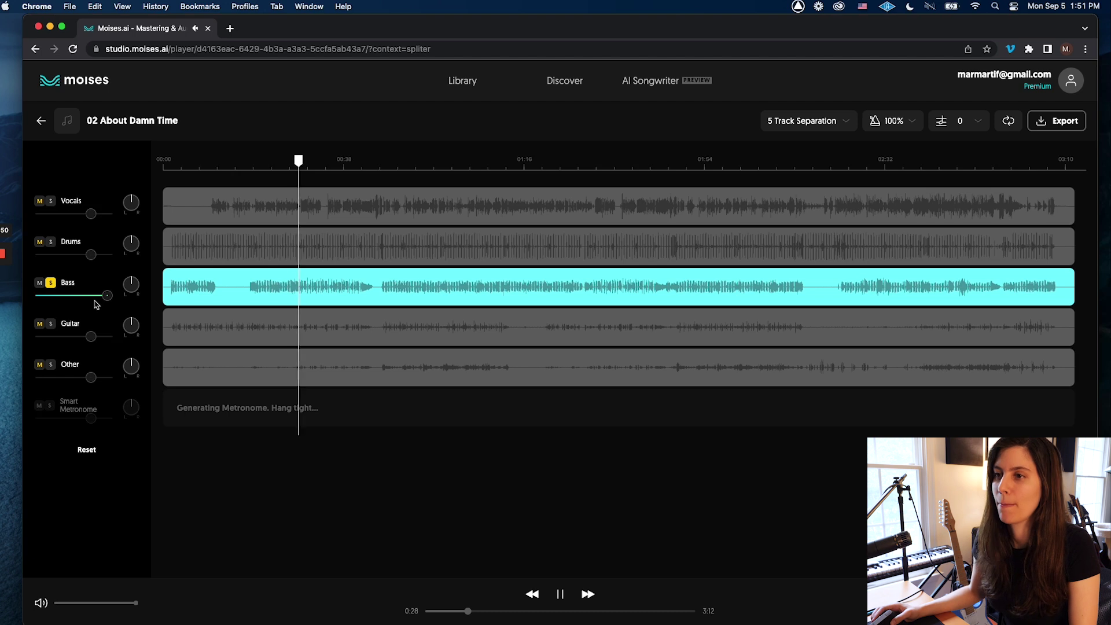
mouse_move(100, 303)
drag(101, 304, 31, 303)
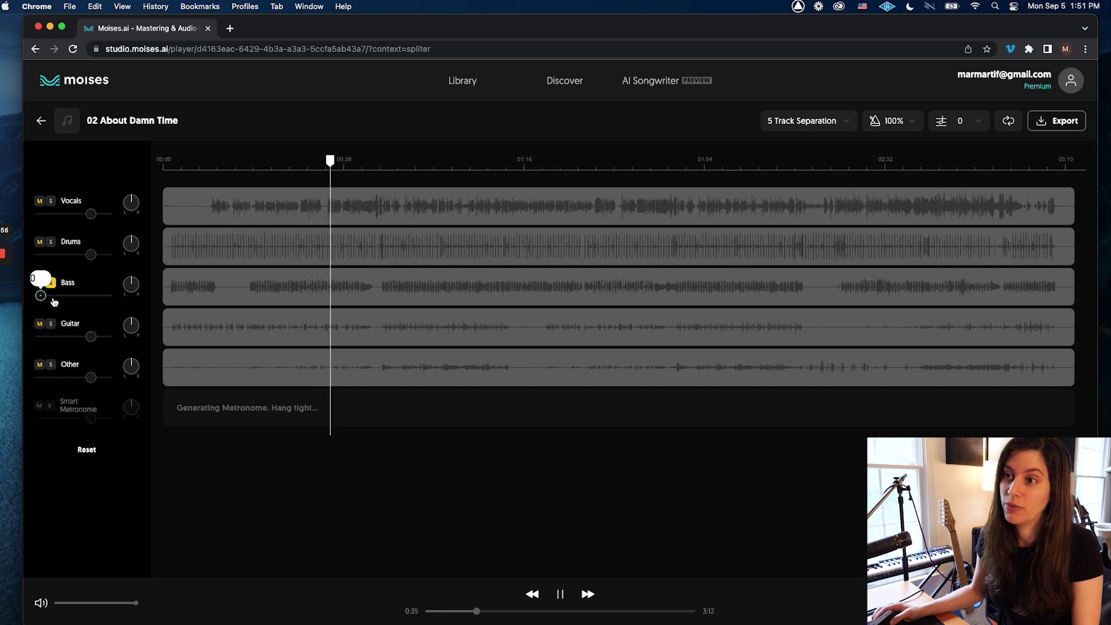
drag(40, 304, 107, 305)
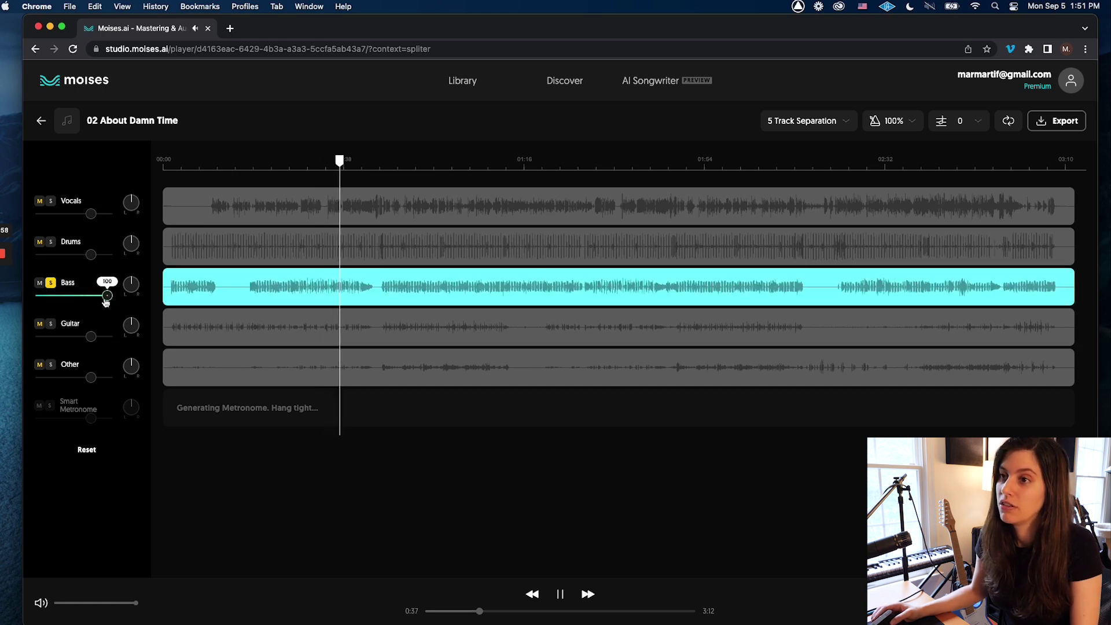
drag(107, 305, 101, 302)
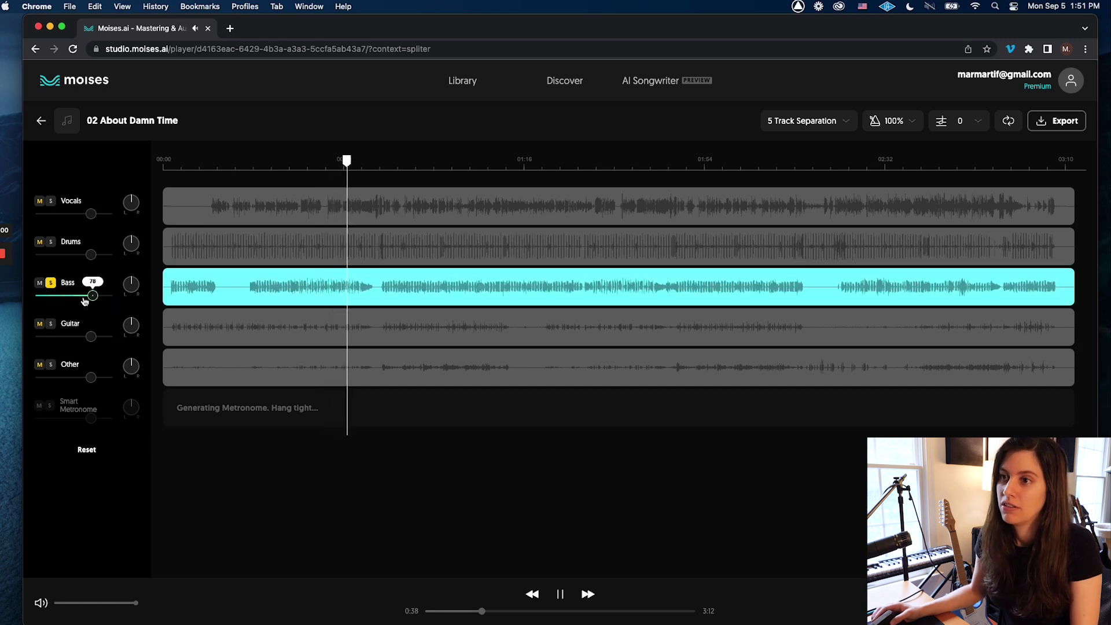
click(50, 283)
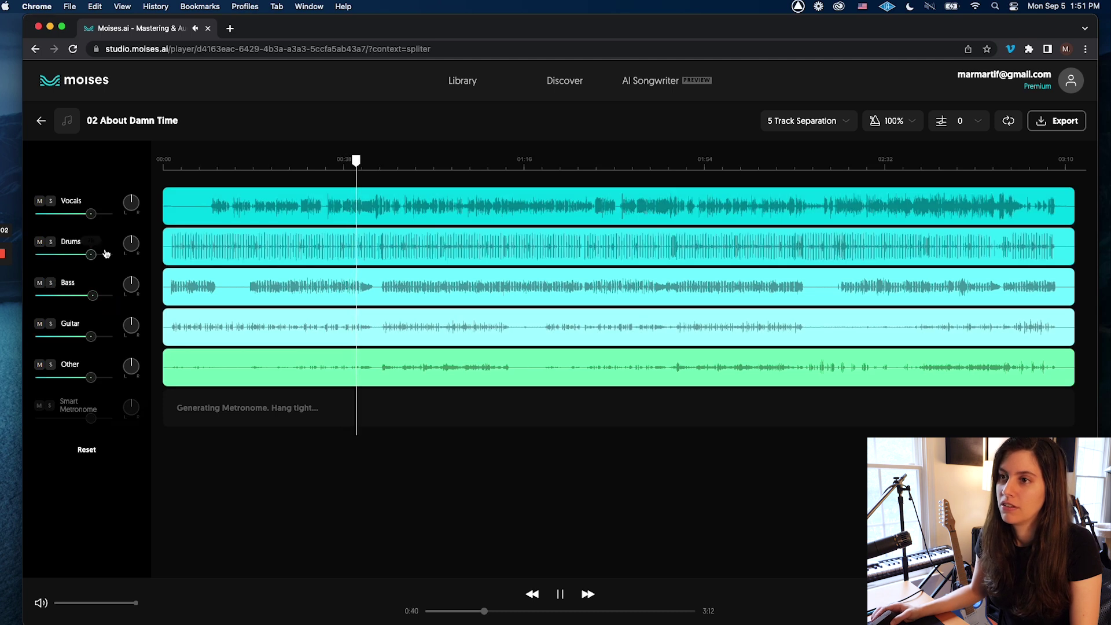
Audition the drums and the vocals in turn, each soloed with its volume raised to 100.
click(51, 242)
mouse_move(91, 254)
mouse_down()
mouse_move(51, 262)
mouse_move(110, 264)
mouse_up()
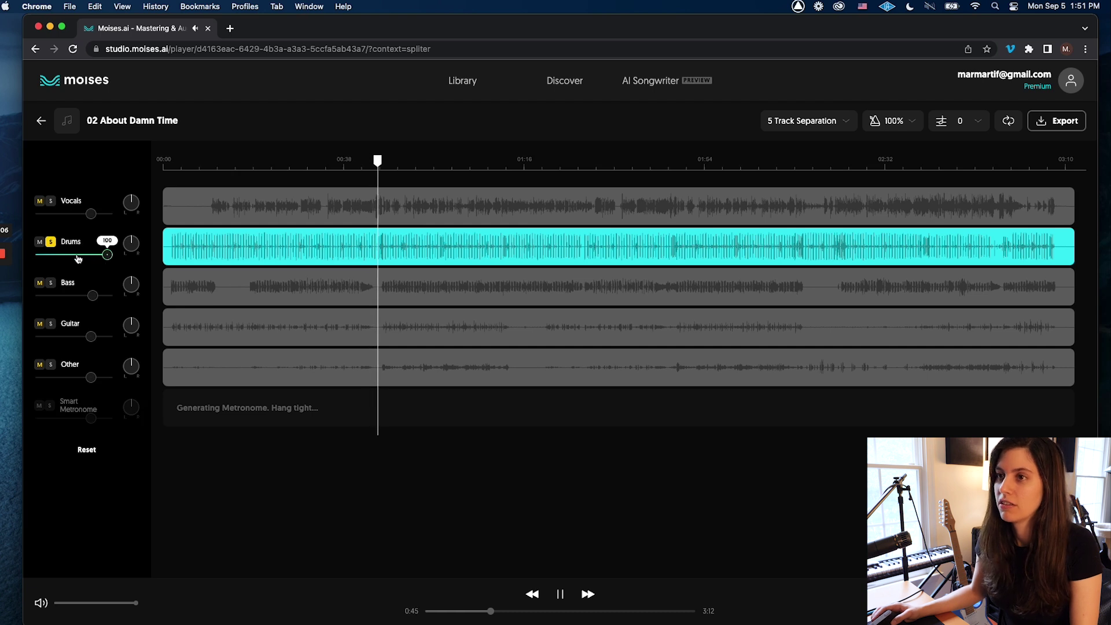
click(51, 201)
click(54, 244)
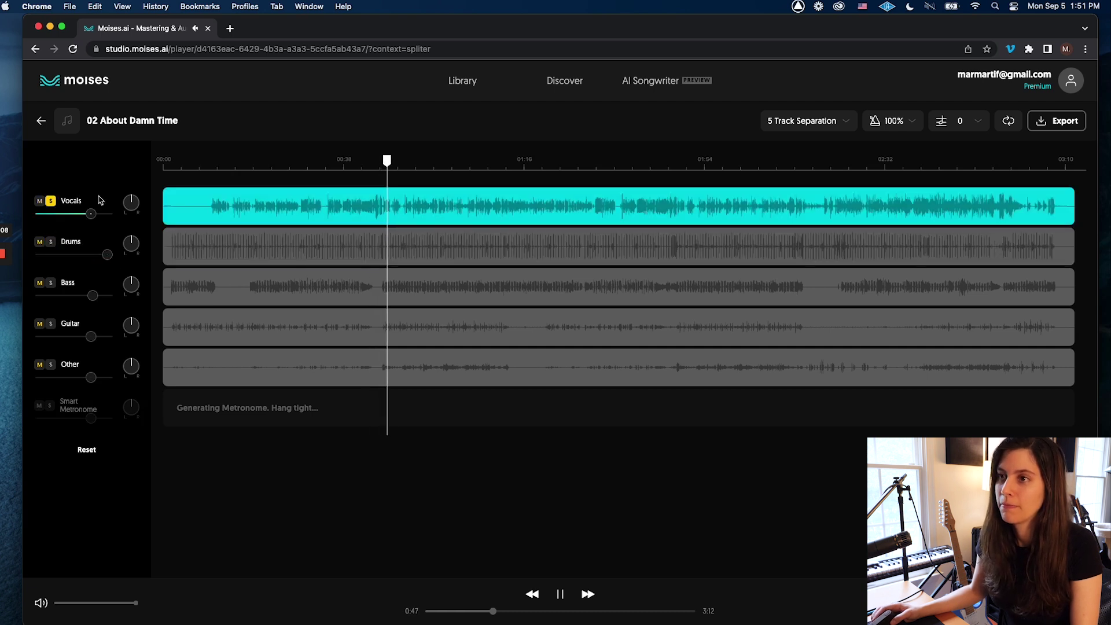
drag(91, 214, 107, 214)
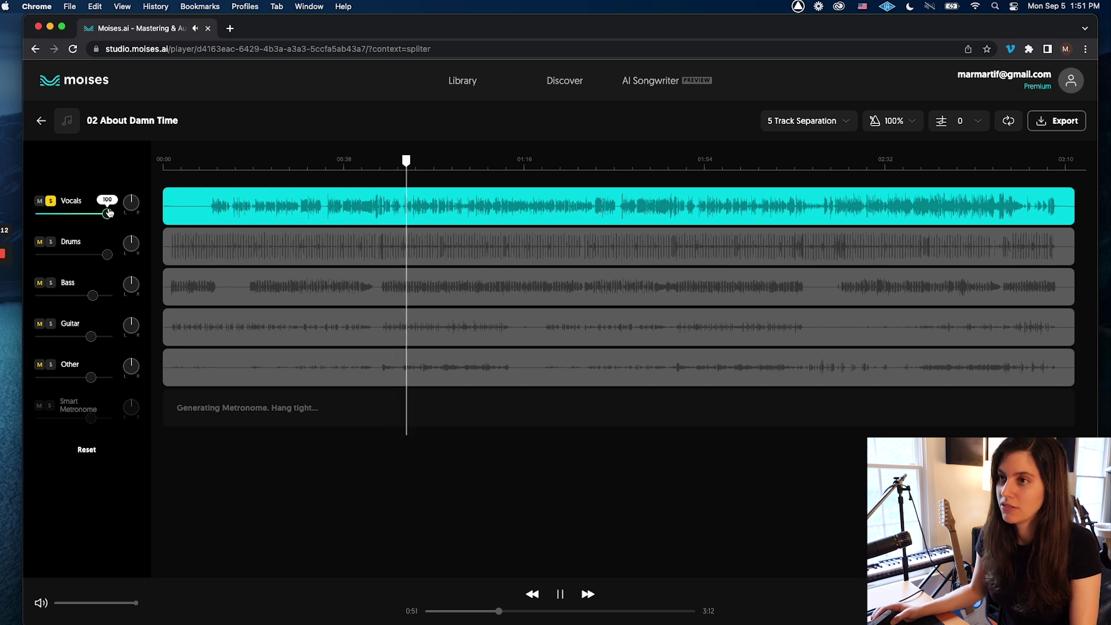
Remove the vocals solo and lower the vocals and drums volumes moderately from 100.
click(50, 202)
drag(108, 213, 94, 214)
drag(106, 254, 97, 255)
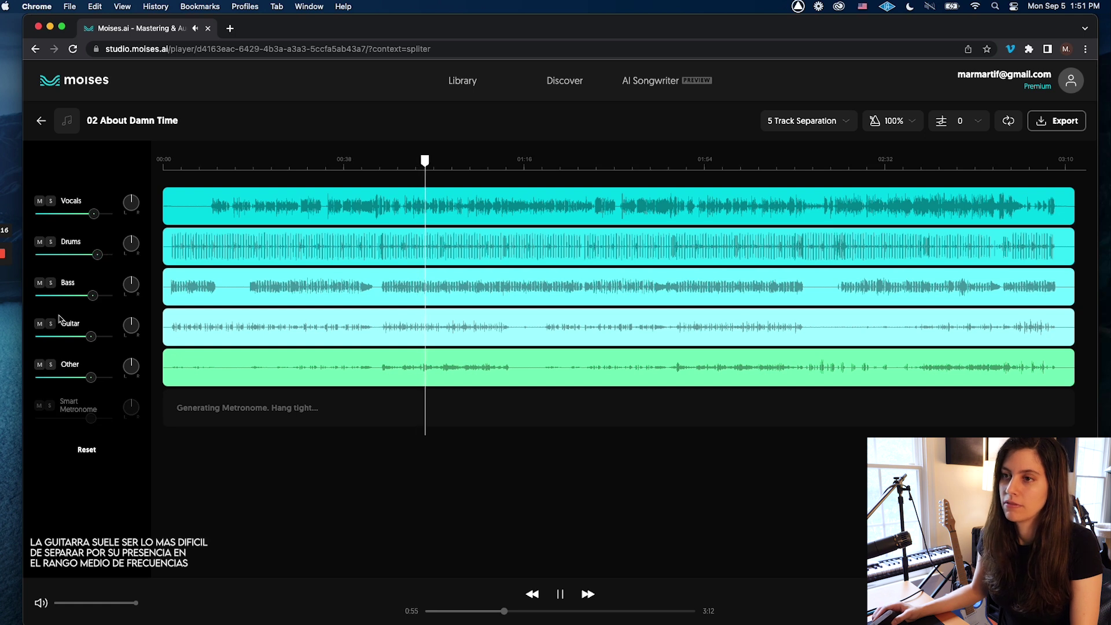
Raise the guitar track's volume to maximum, audition it, and stop playback.
drag(81, 324, 109, 340)
click(52, 325)
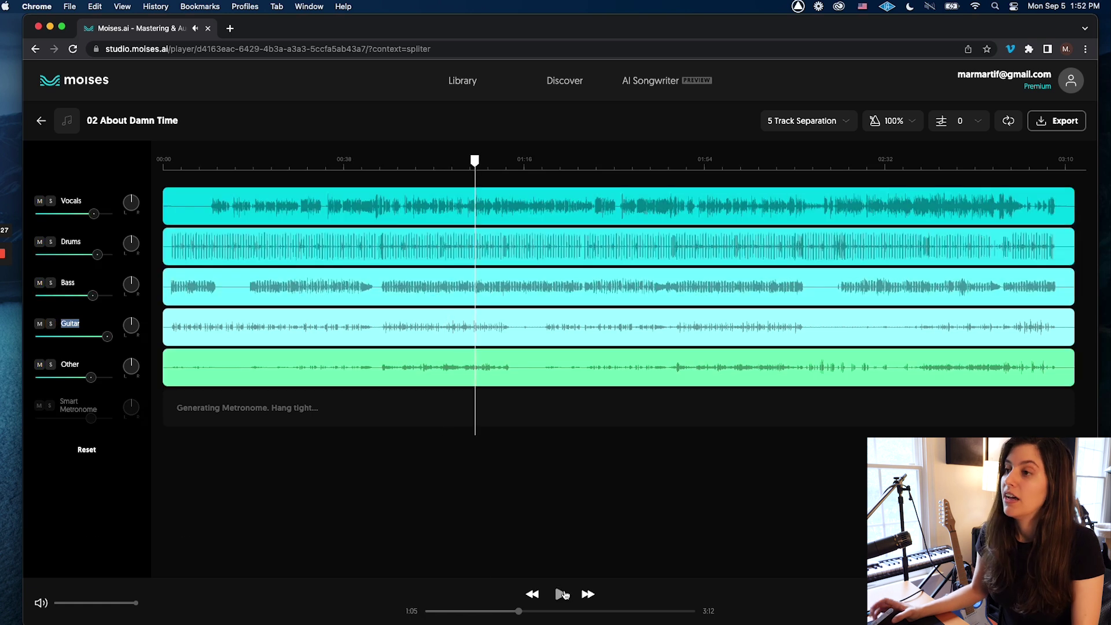
key(space)
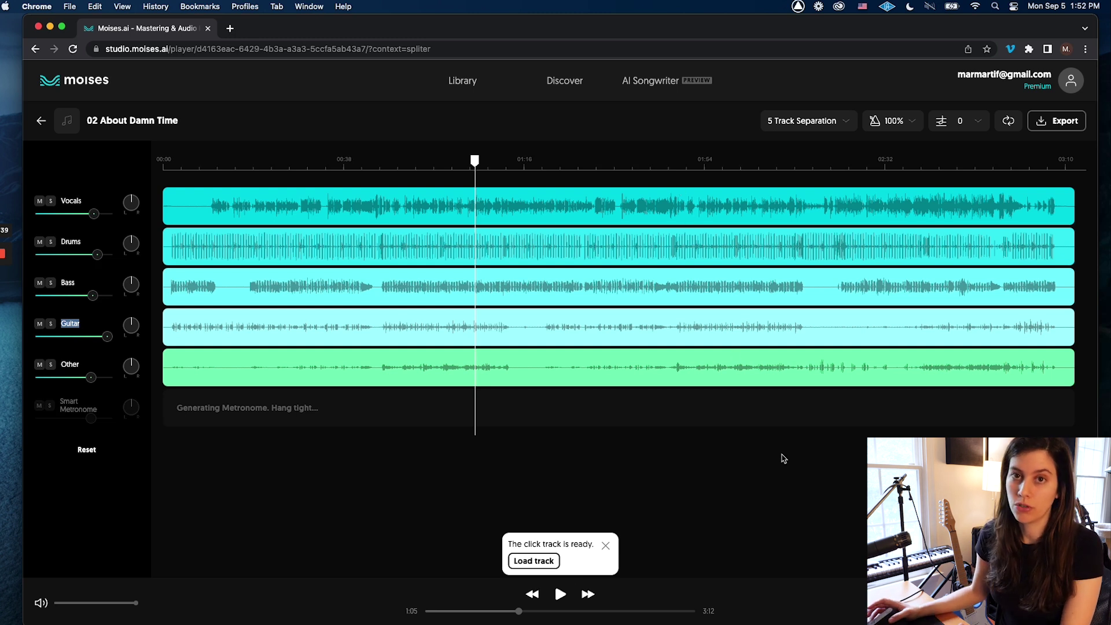
Reload the song's page to load the Smart Metronome, and play the song's opening with the metronome unmuted.
key(Home)
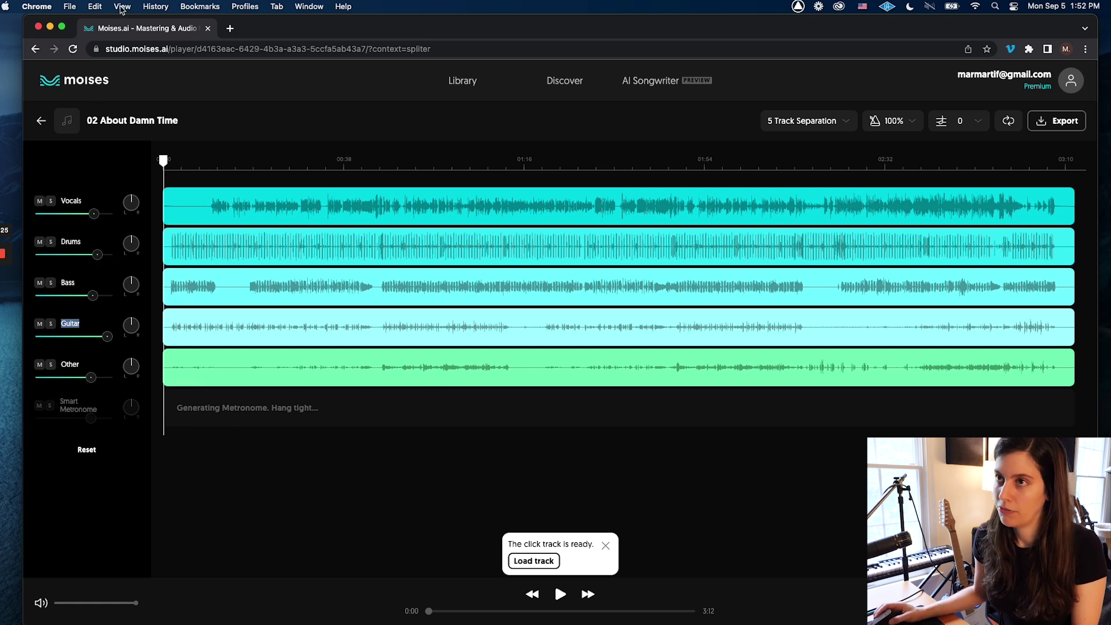
click(78, 51)
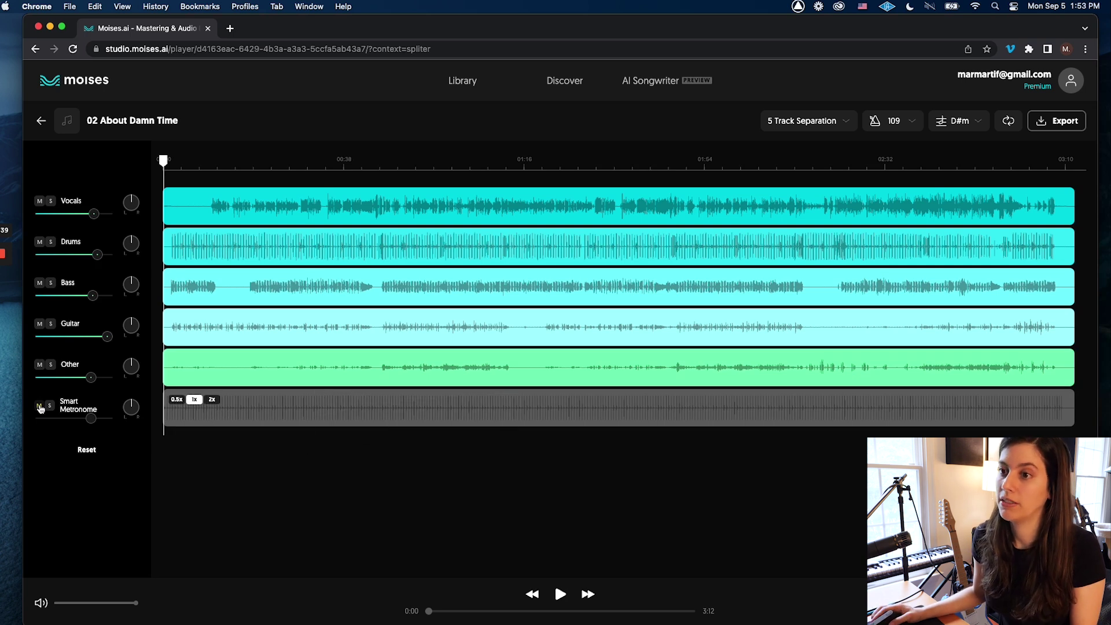
click(40, 406)
click(560, 594)
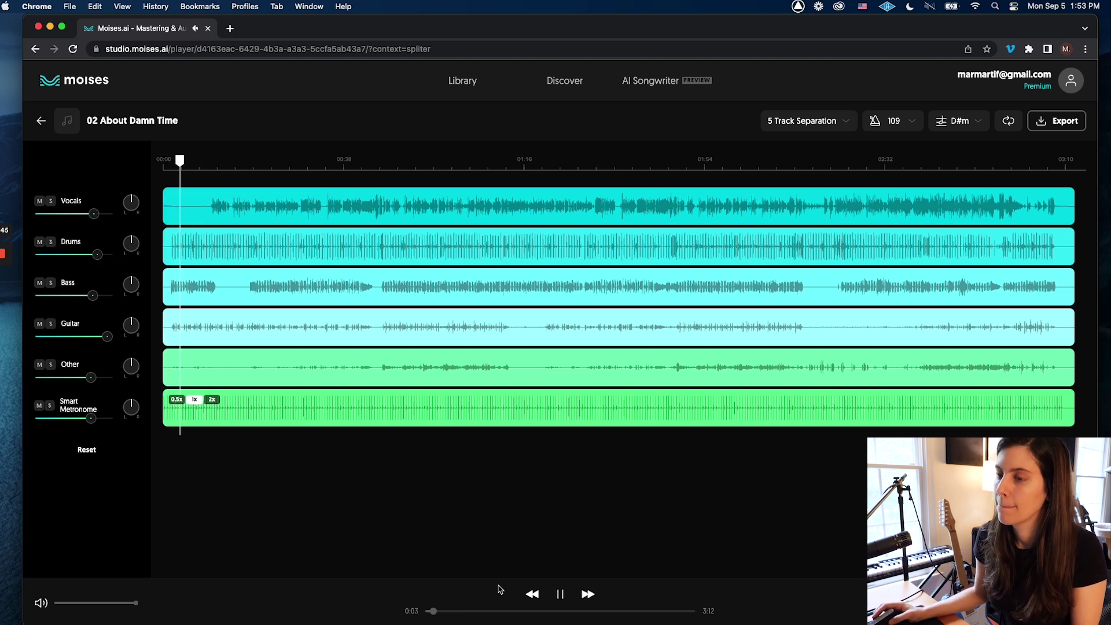
click(560, 594)
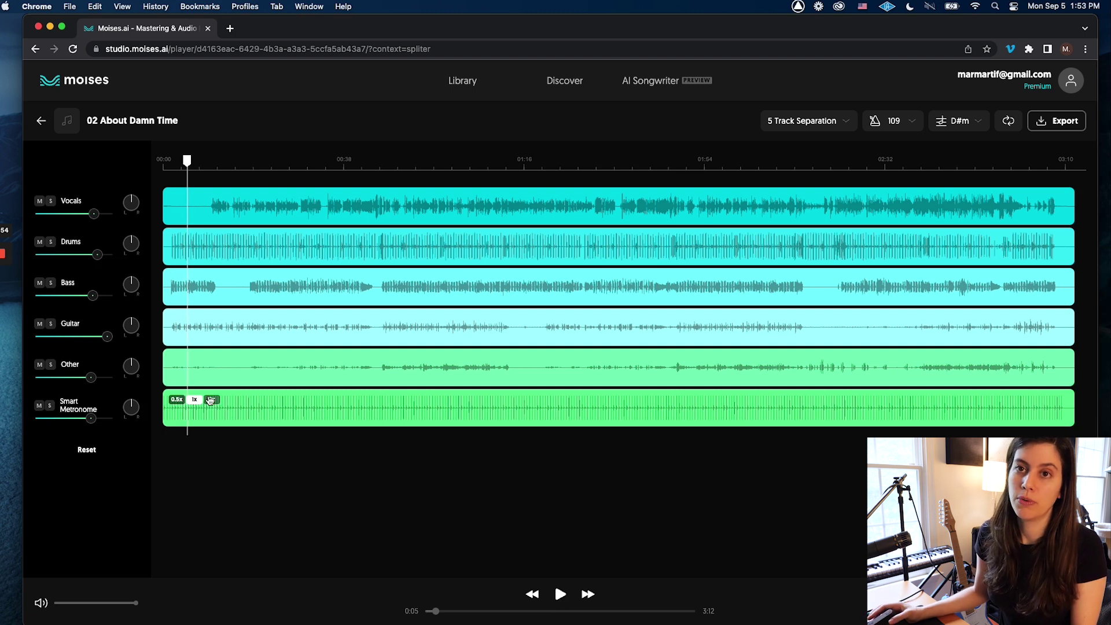
Compare the Smart Metronome at 2x and 0.5x while the song plays.
click(560, 594)
click(212, 399)
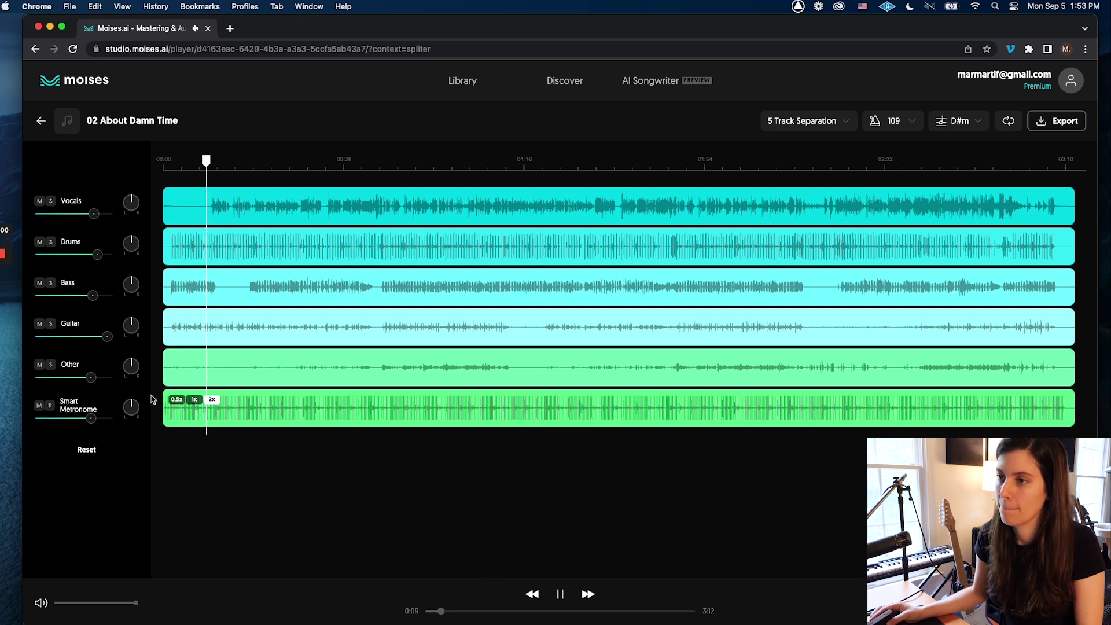
click(177, 399)
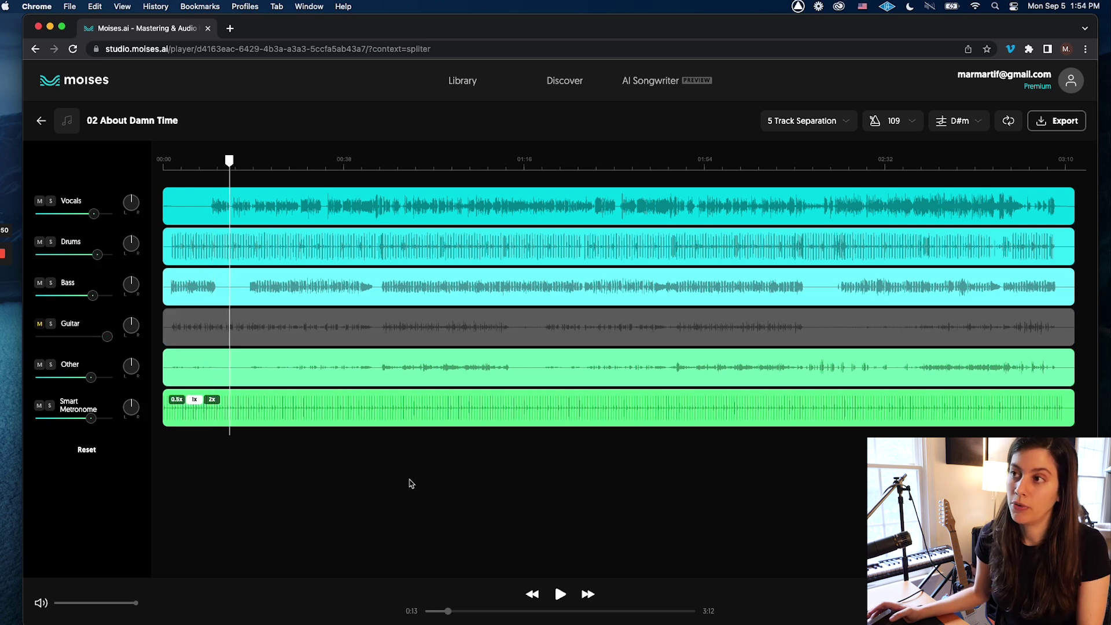
Play the song from about 1:16 and slow its tempo to 90 BPM.
click(526, 166)
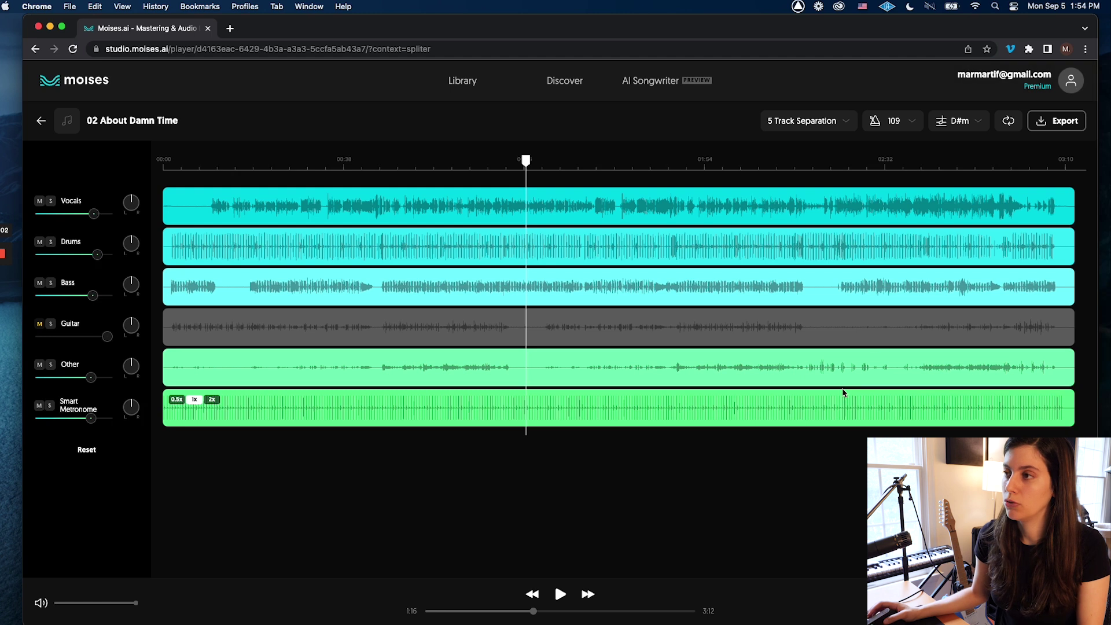
click(914, 123)
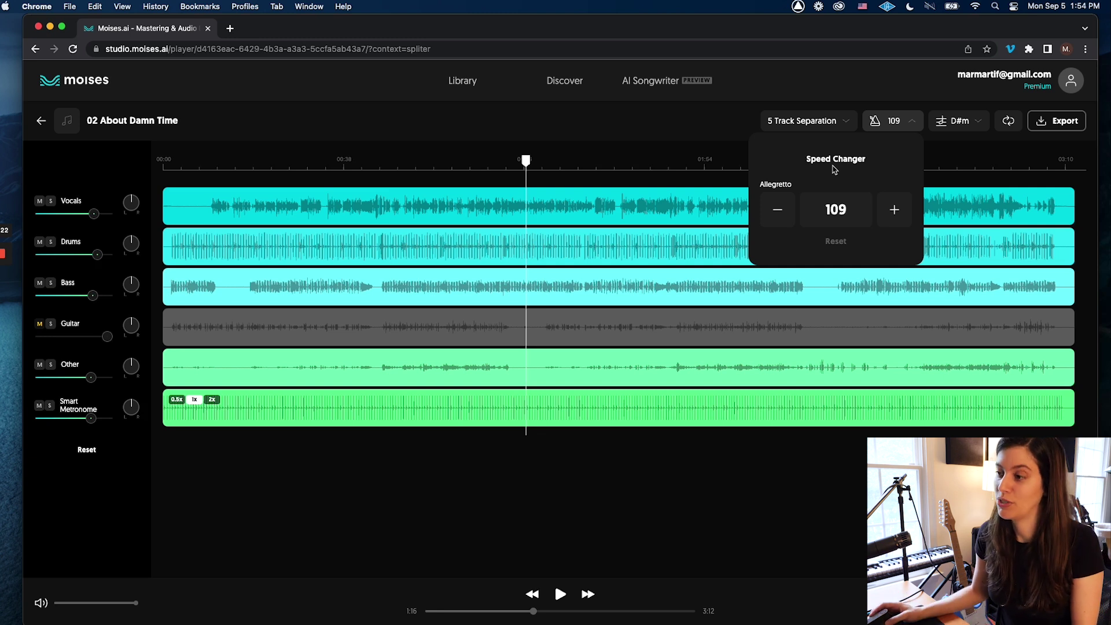
click(561, 593)
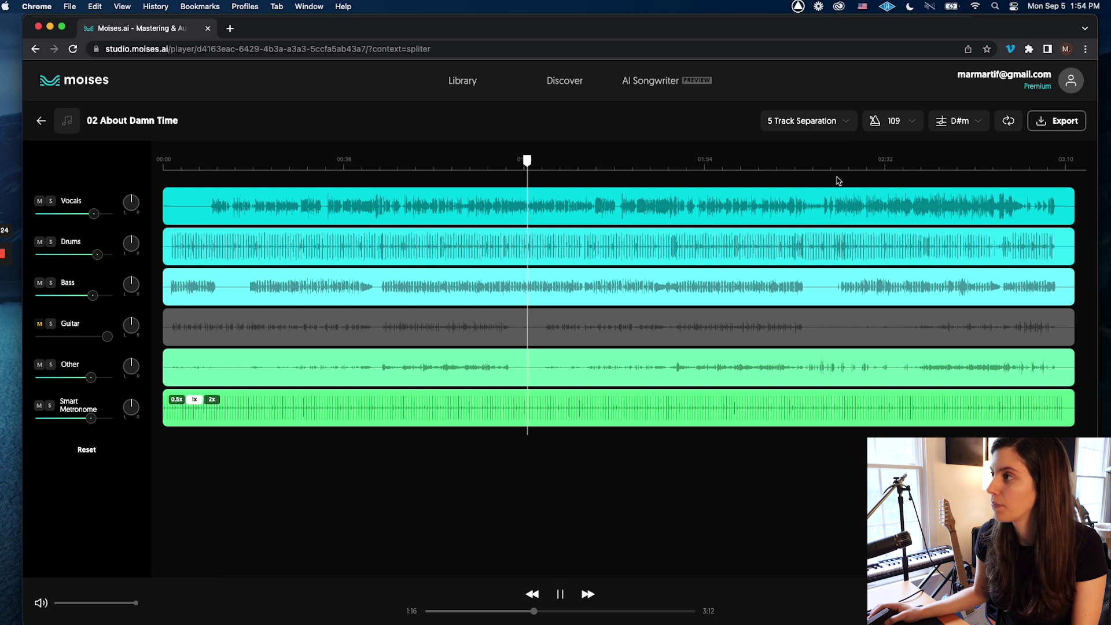
click(883, 124)
click(786, 213)
click(786, 213)
click(785, 213)
click(786, 213)
click(785, 214)
click(784, 214)
click(784, 214)
click(776, 213)
click(773, 213)
click(772, 213)
click(772, 213)
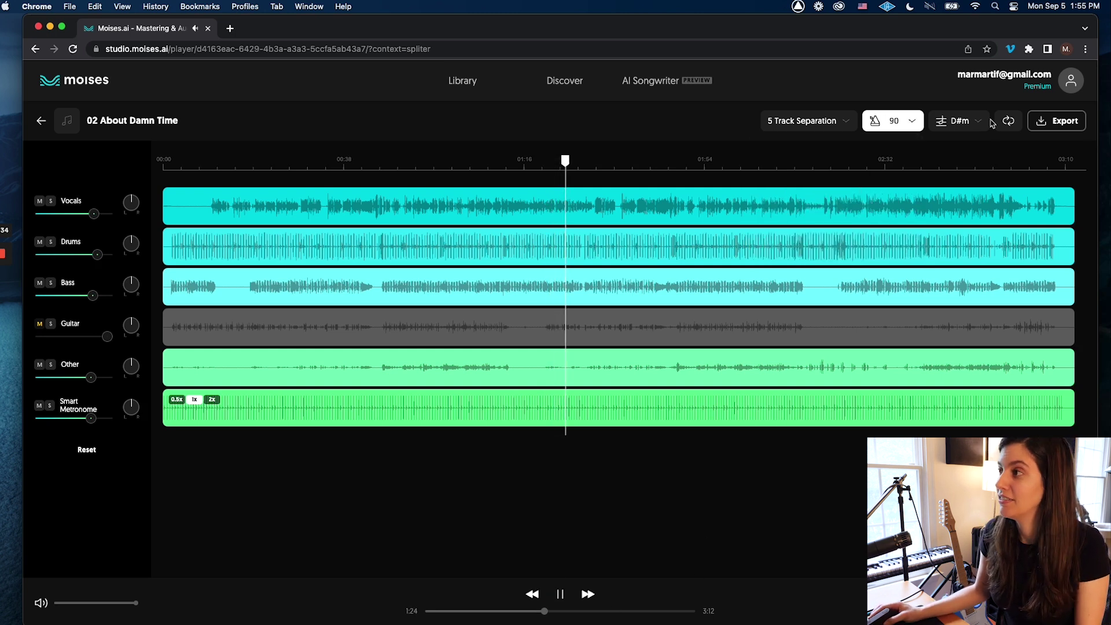
Raise the playing song's tempo to 118 BPM, then stop playback with the original tempo restored.
click(908, 120)
click(906, 213)
click(906, 213)
click(906, 214)
click(906, 216)
click(907, 215)
click(907, 215)
click(906, 215)
click(907, 216)
click(906, 216)
click(906, 215)
click(906, 216)
click(906, 215)
click(906, 214)
click(906, 214)
click(906, 214)
click(906, 214)
click(906, 215)
click(906, 214)
click(906, 215)
click(906, 215)
click(906, 215)
click(906, 215)
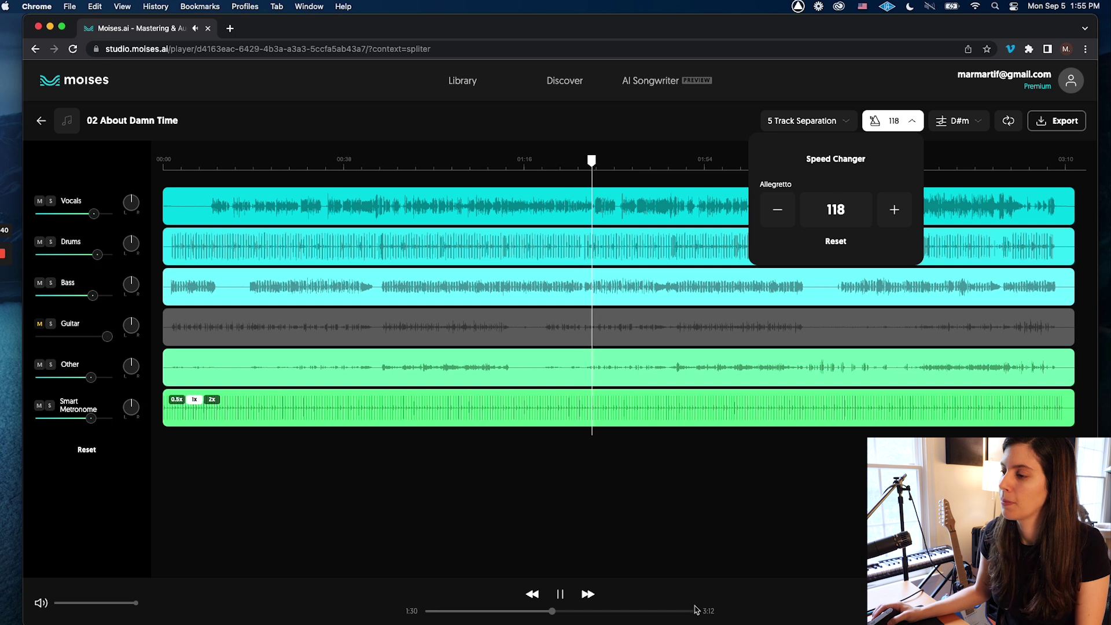
click(567, 598)
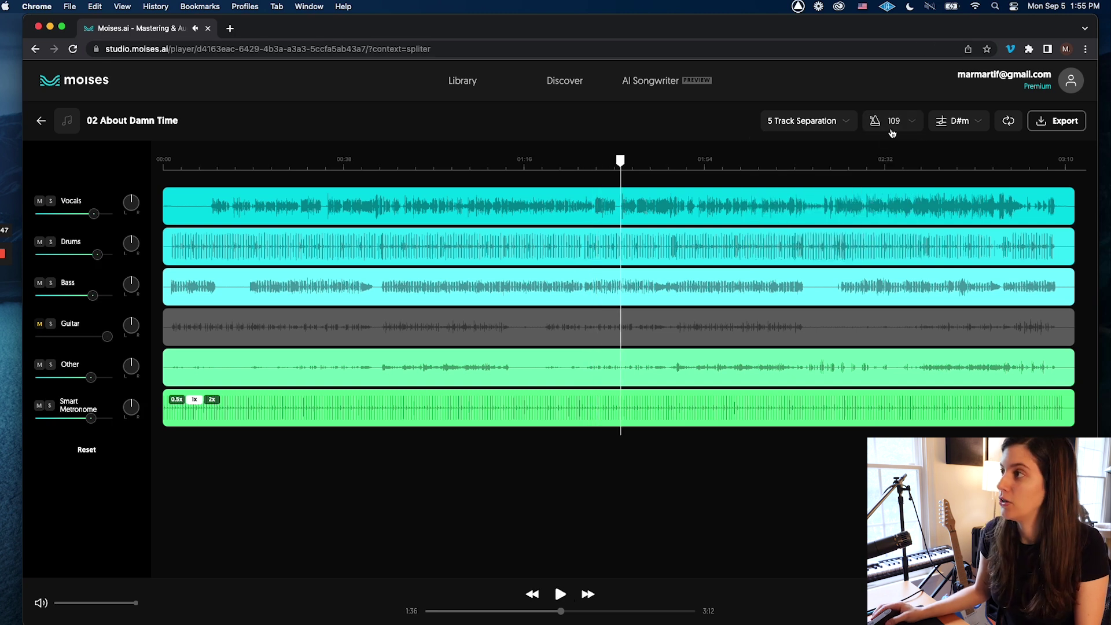
click(893, 123)
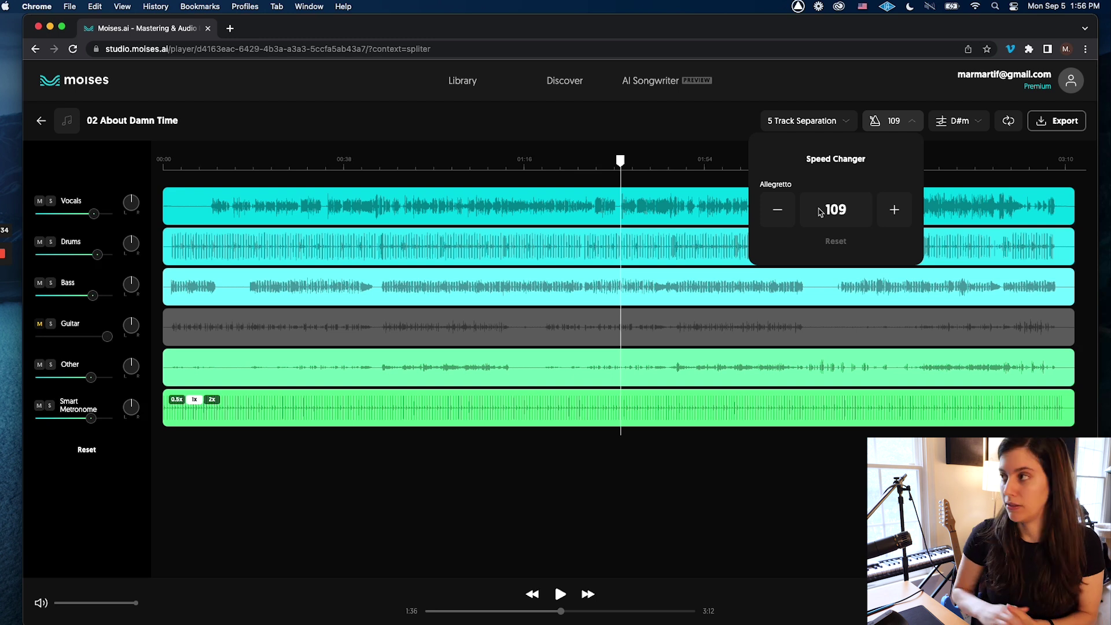
click(796, 382)
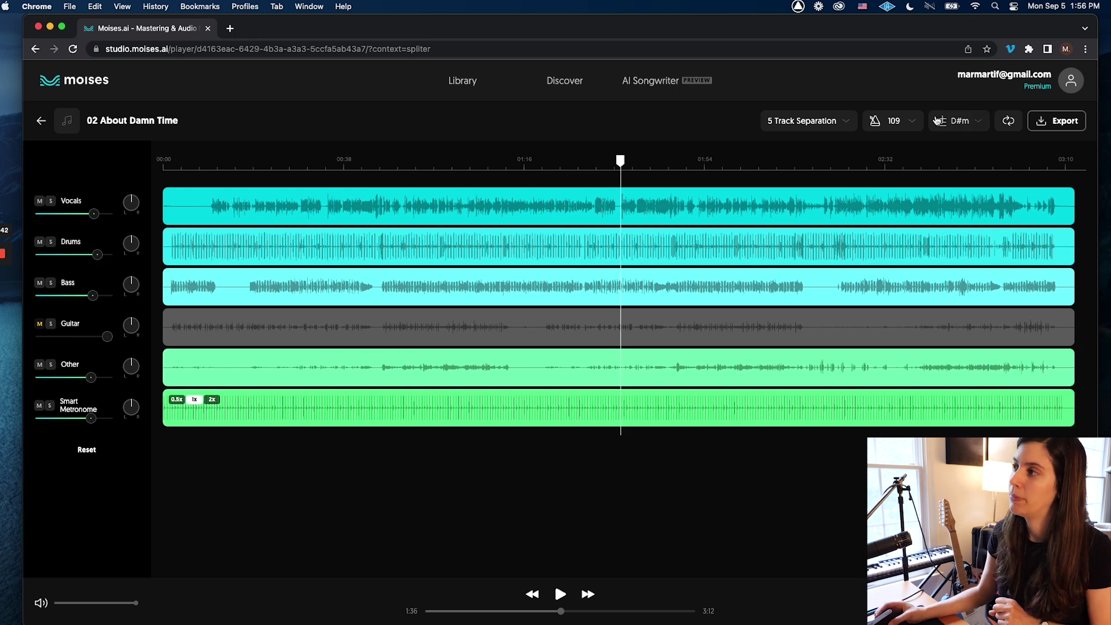
Transpose the song down to Dm while it plays, and stop playback.
click(978, 121)
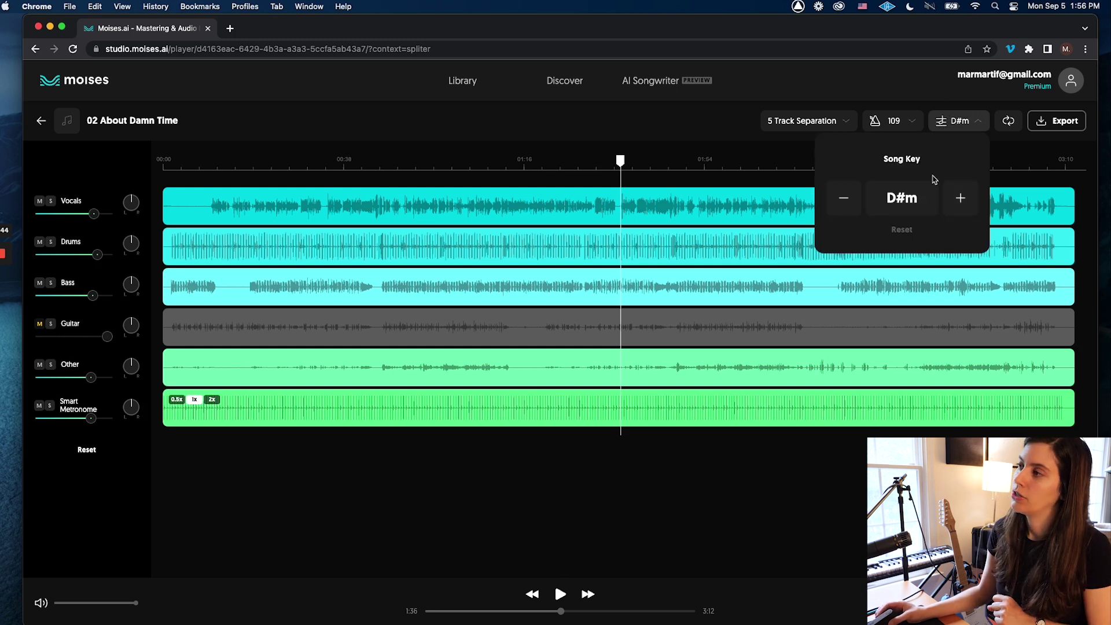
click(959, 121)
key(space)
click(958, 121)
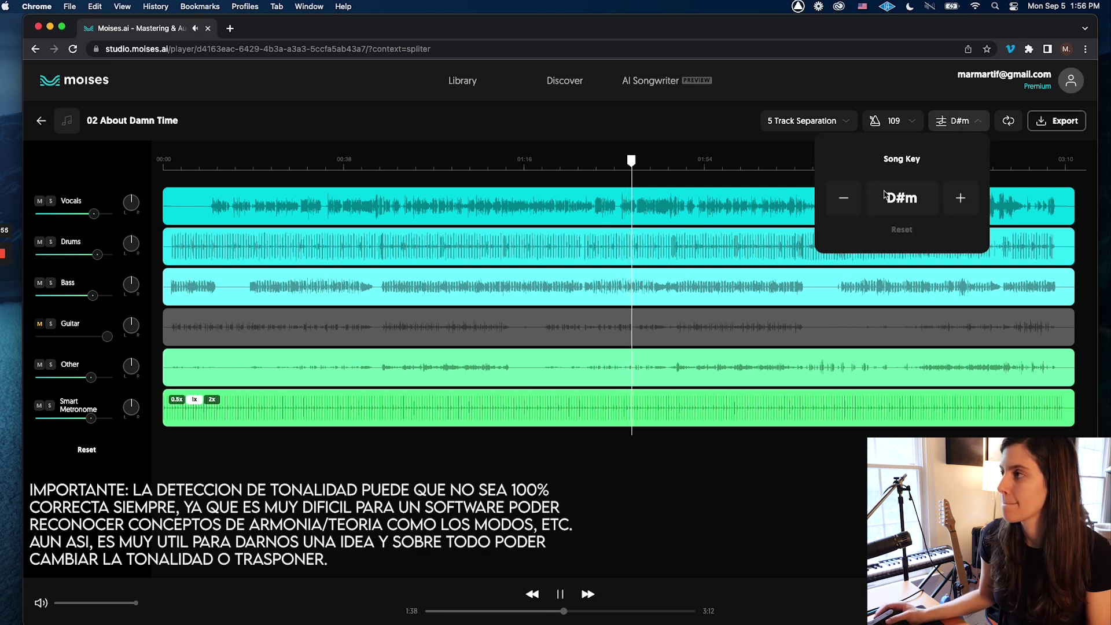
click(844, 198)
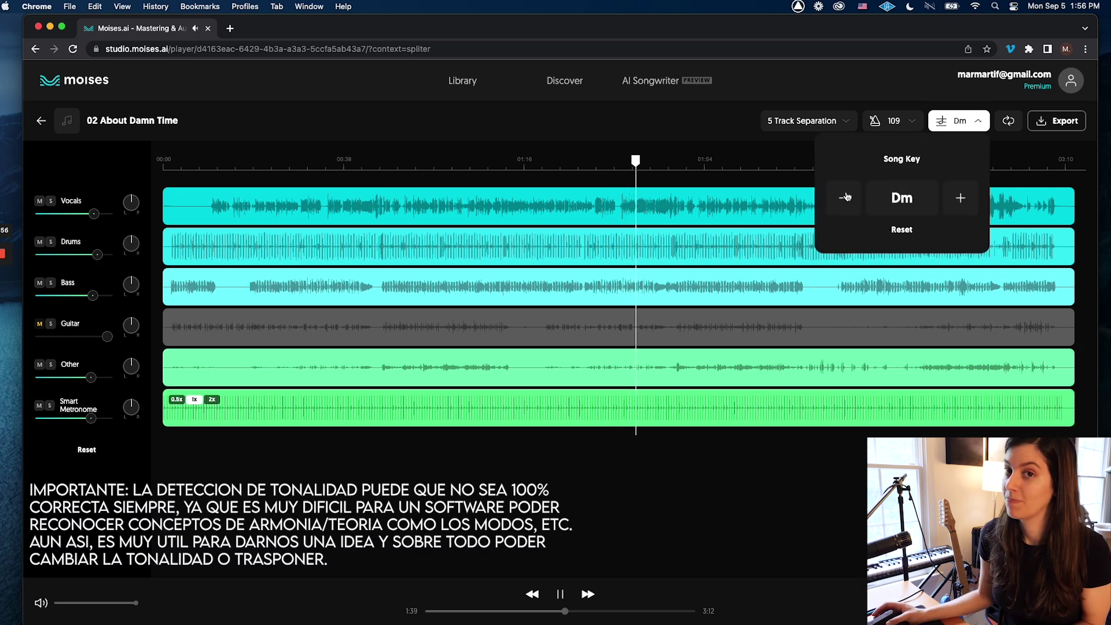
click(560, 593)
Try the song key at C#m, Em and Fm, and return it to D#m.
click(977, 121)
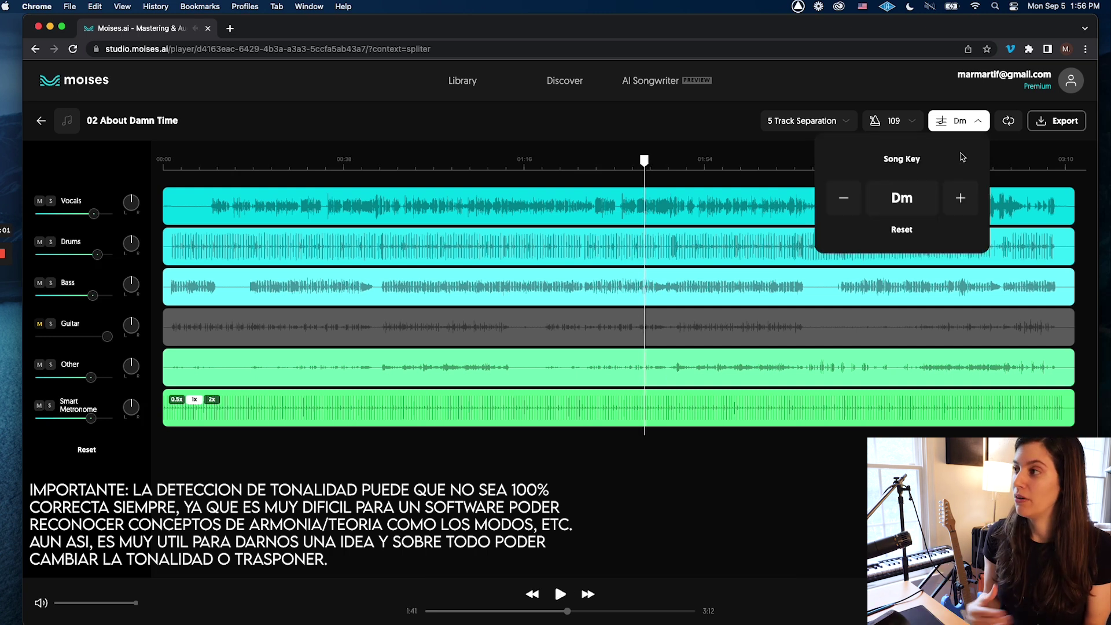
click(850, 203)
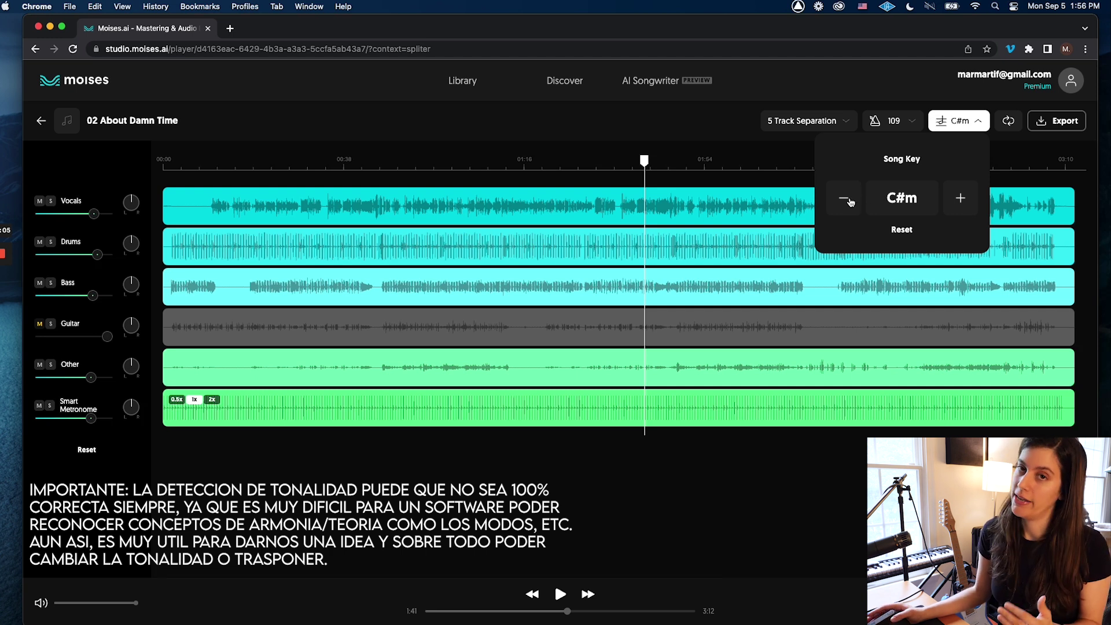
click(966, 199)
click(969, 199)
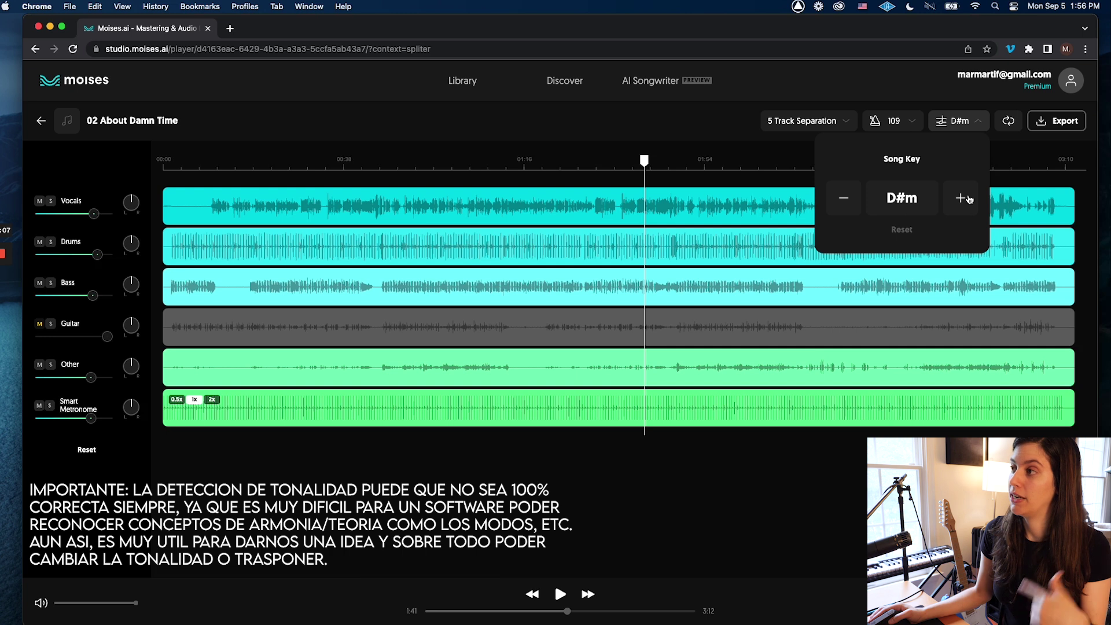
click(969, 199)
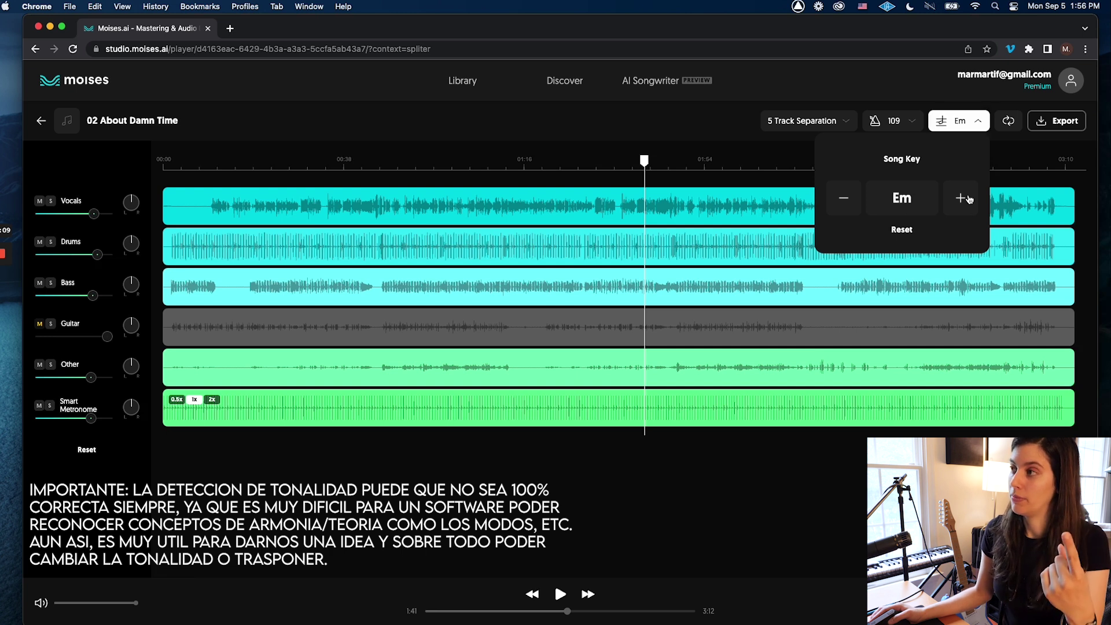
click(969, 199)
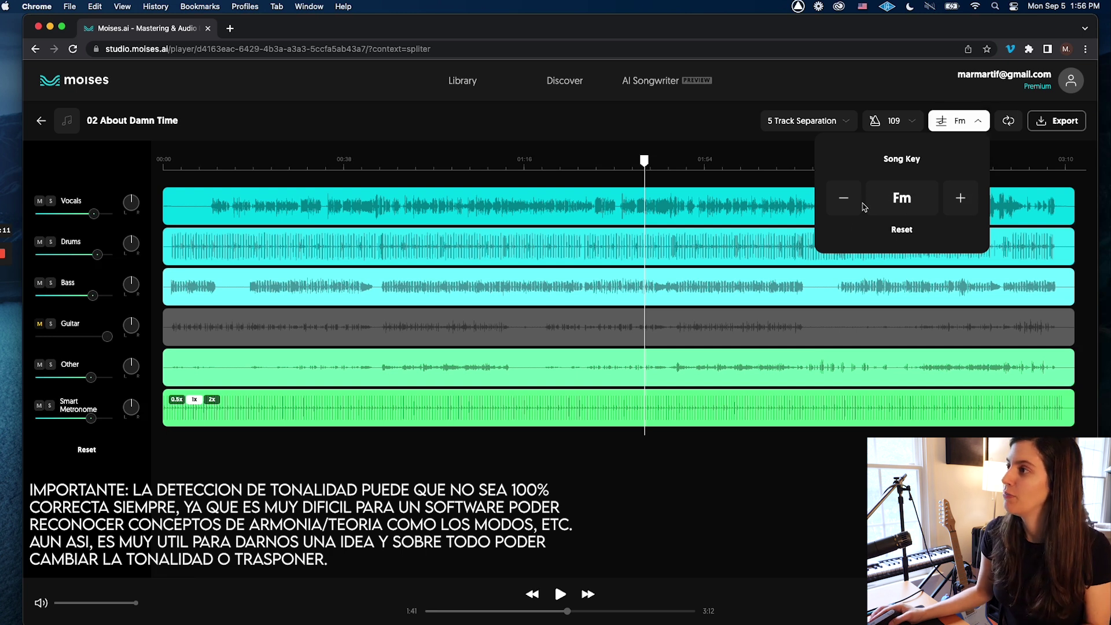
click(844, 200)
click(844, 200)
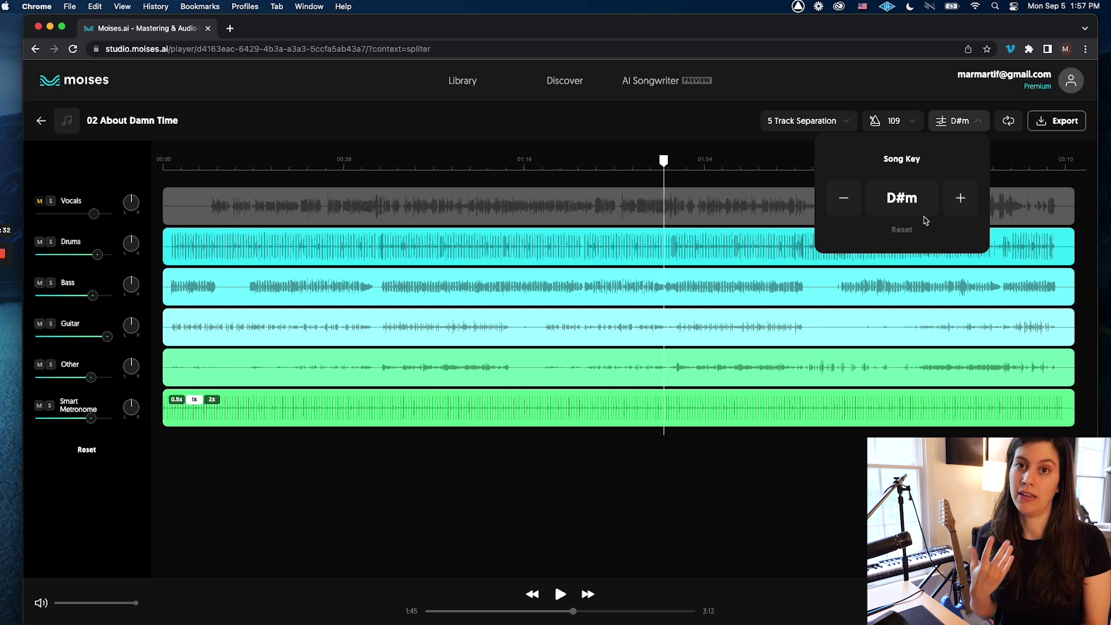
Transpose the song to Dm and audition it with the vocals muted.
click(855, 199)
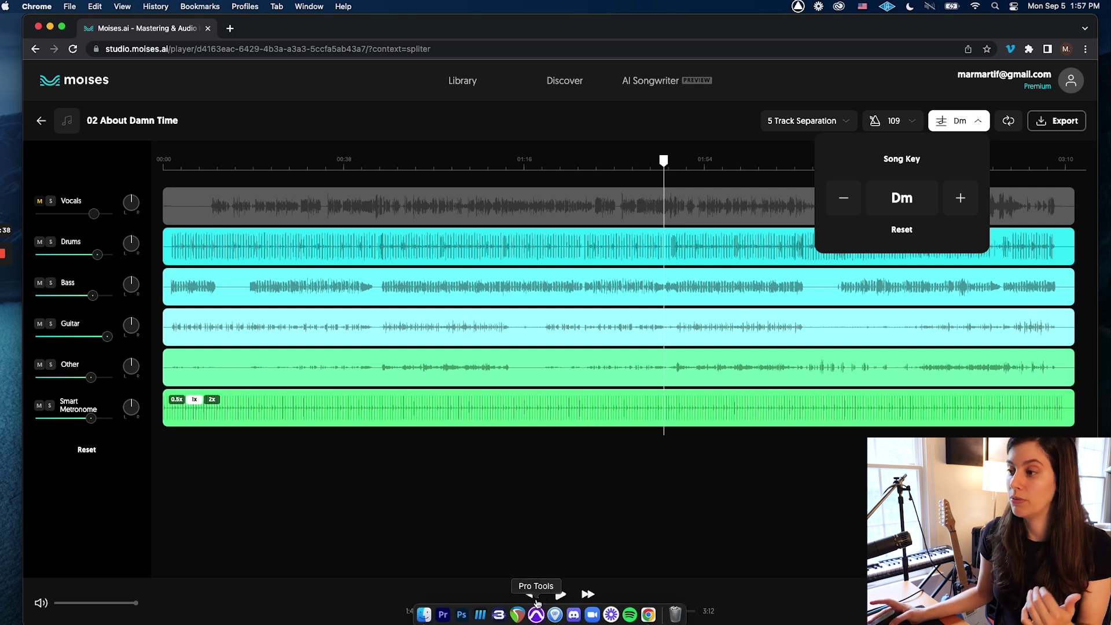
click(559, 590)
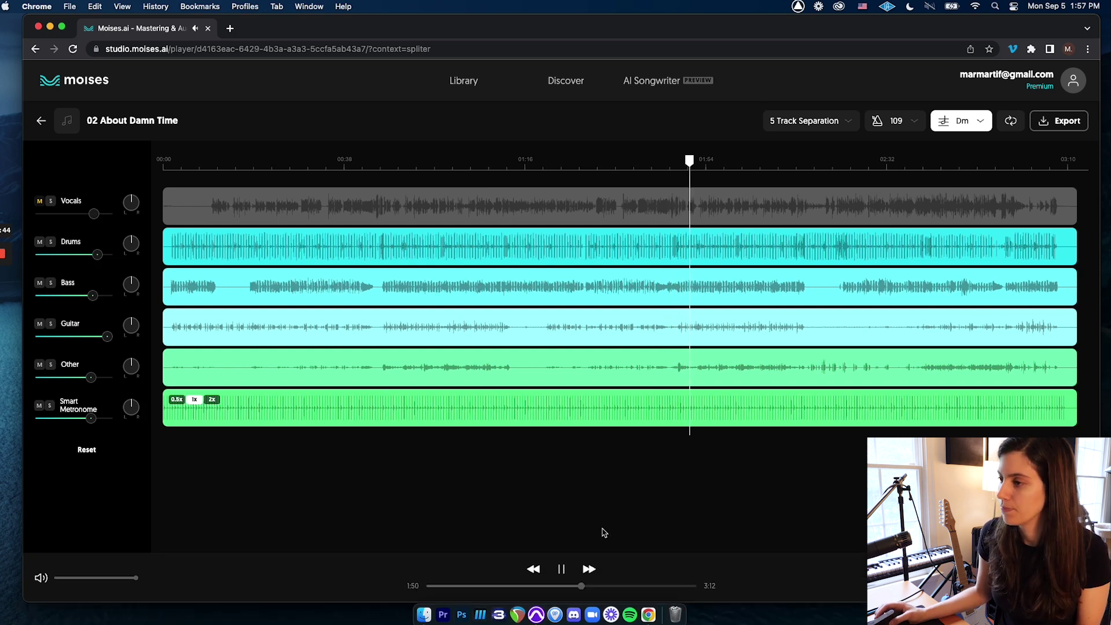
click(560, 571)
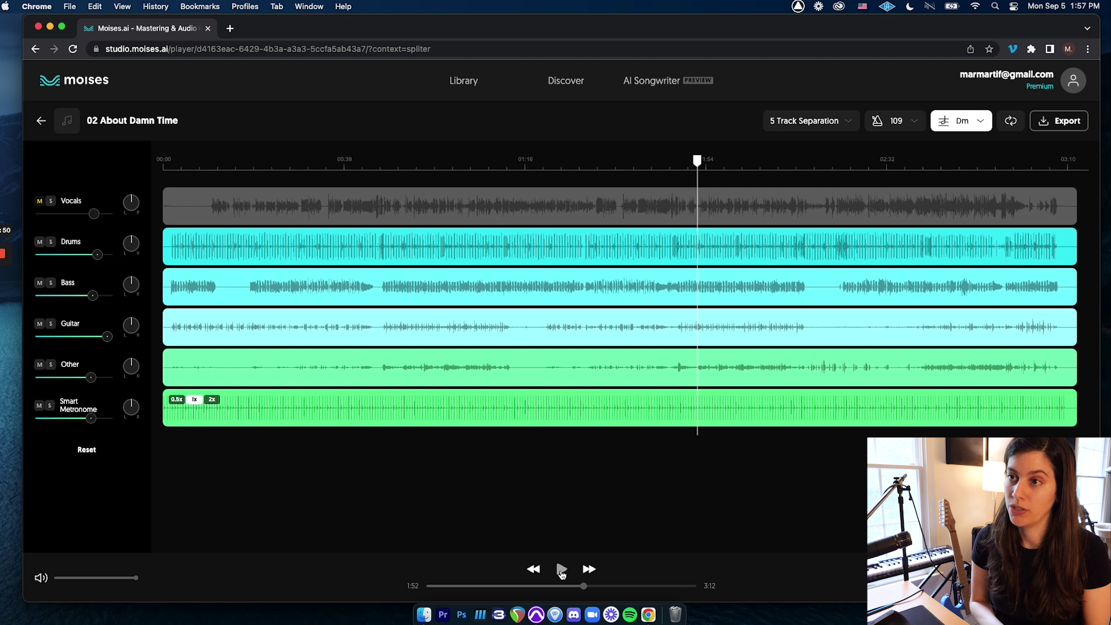
Mute the drums, unmute the vocals, and audition the resulting mix briefly.
click(39, 241)
click(39, 201)
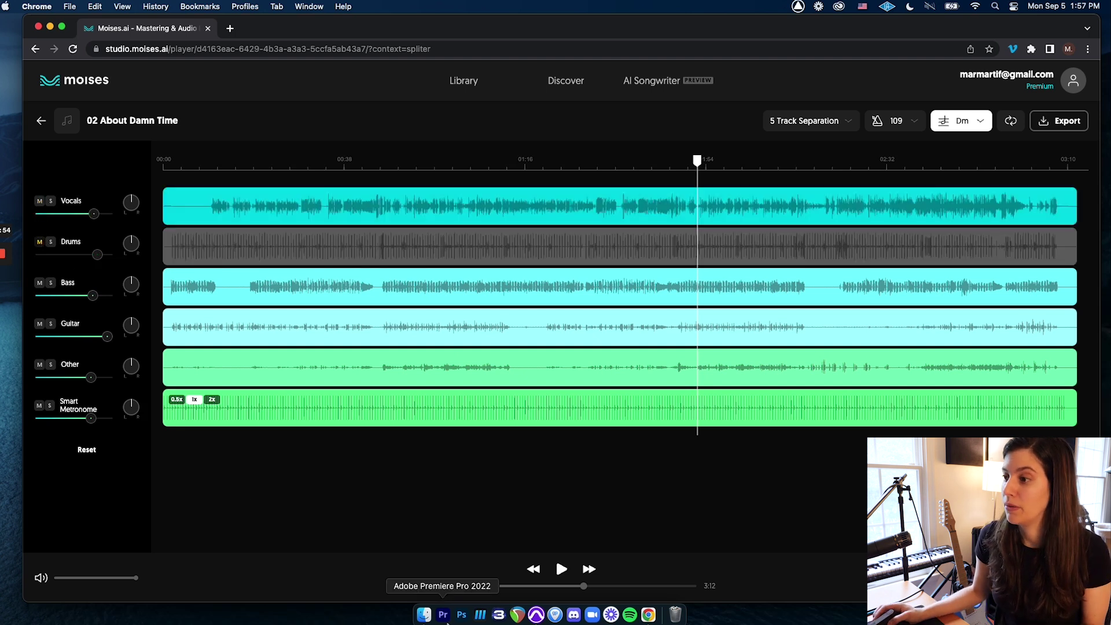
click(562, 569)
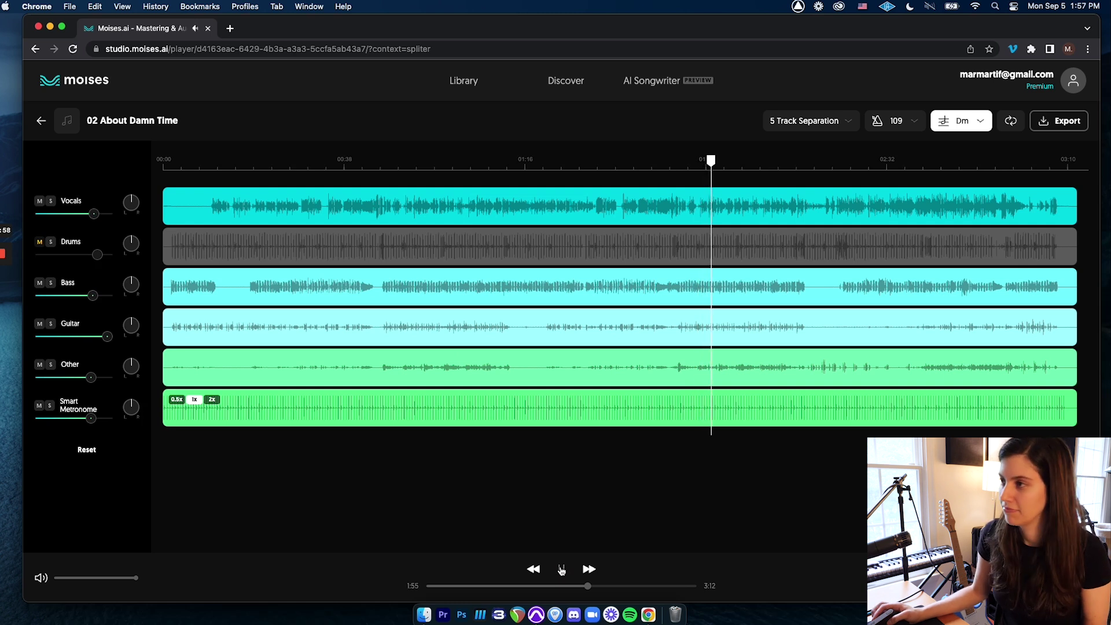
click(561, 569)
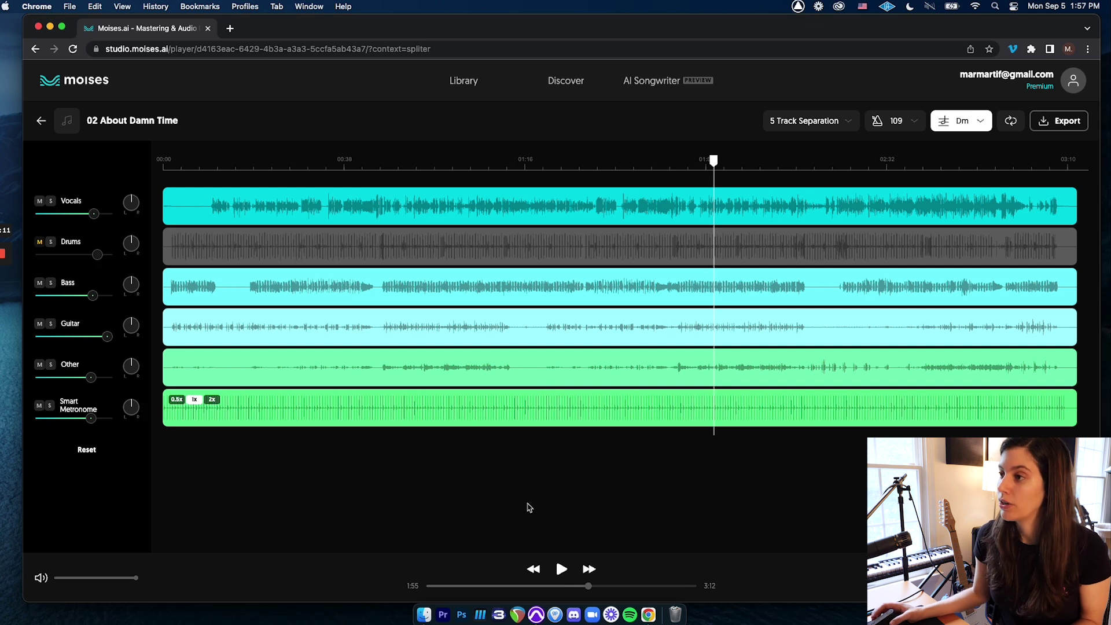
Unmute the drums and reset the song to its original key.
click(39, 242)
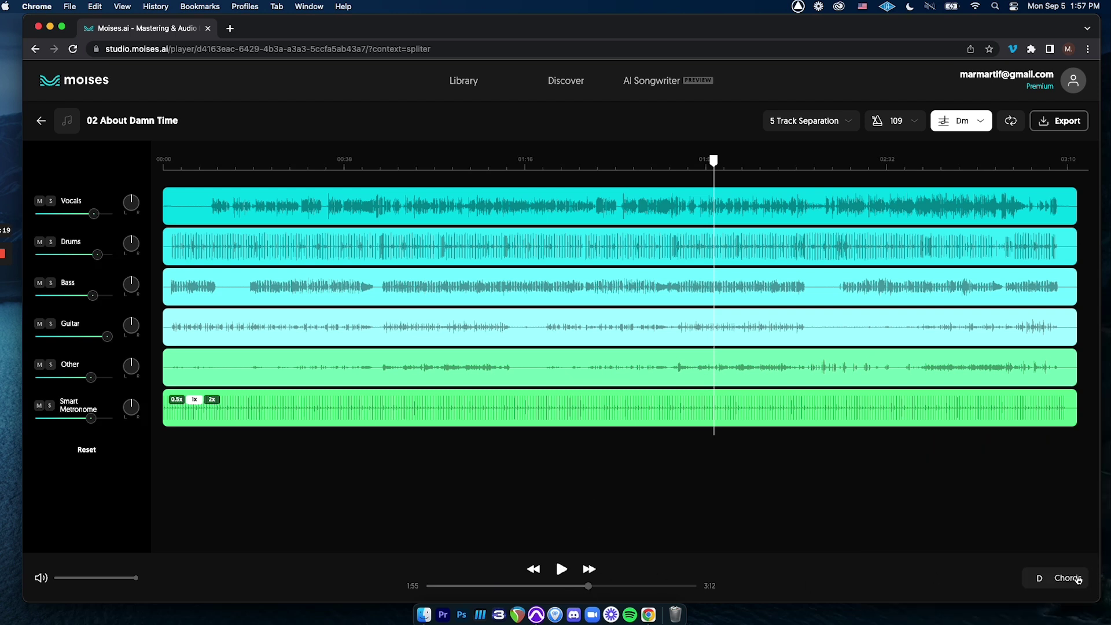
click(979, 123)
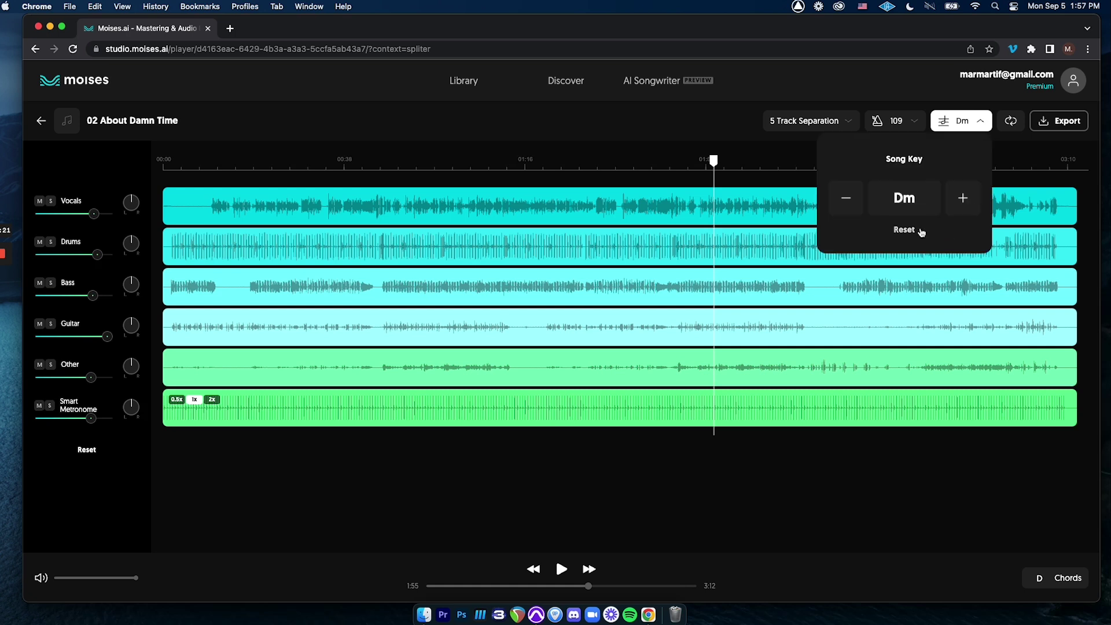
click(921, 232)
Play the song with its chord diagrams shown, and examine the expanded chord view before closing it.
click(567, 575)
click(1047, 577)
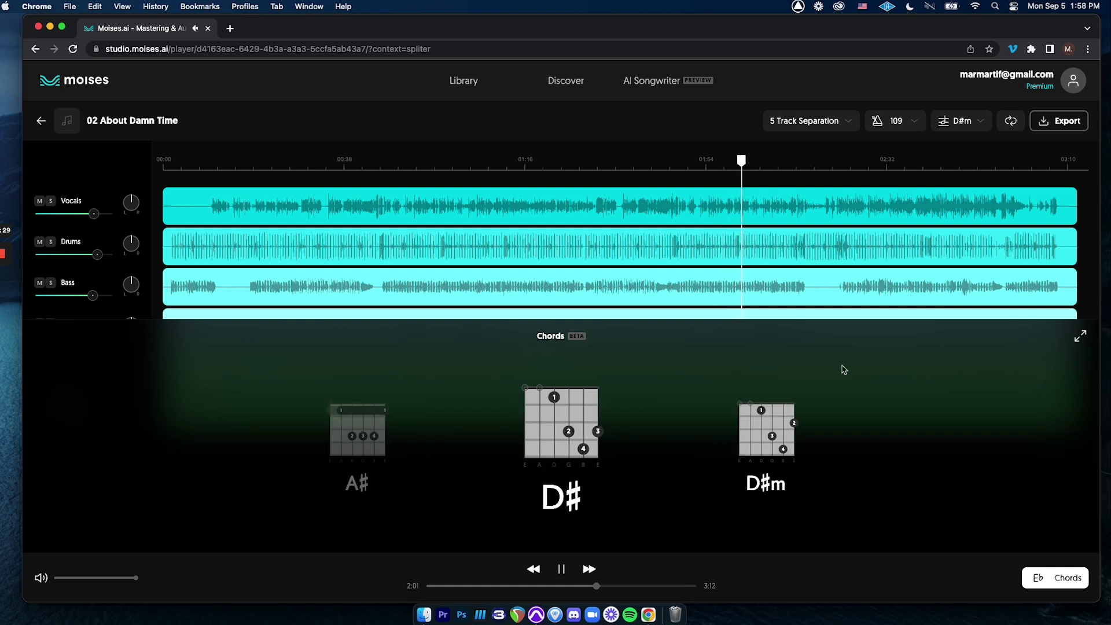
click(561, 572)
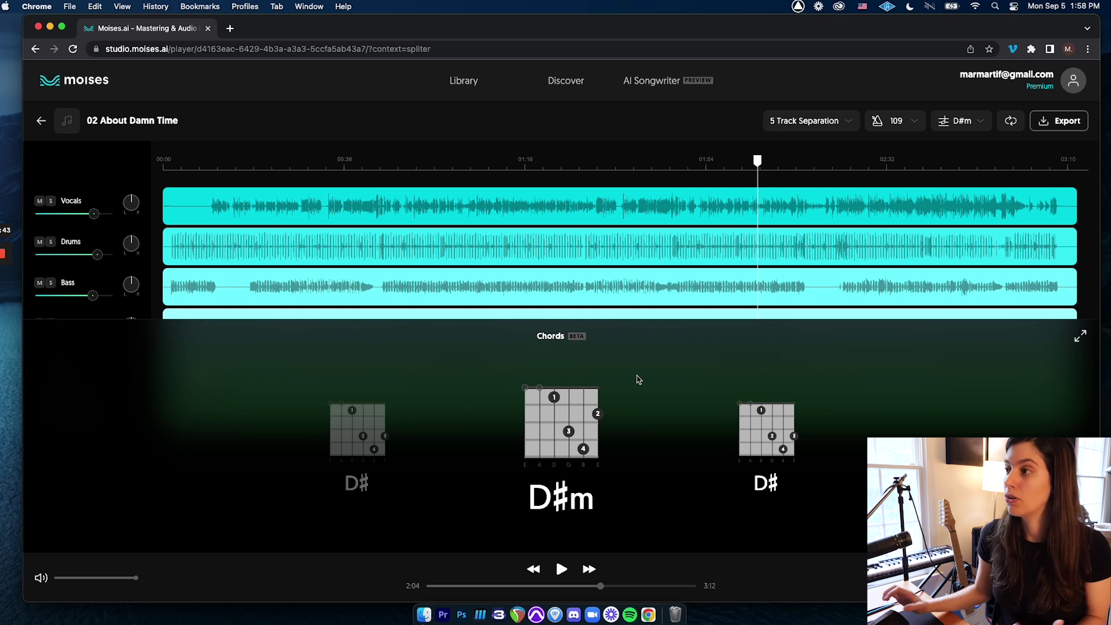
click(1076, 341)
click(1081, 164)
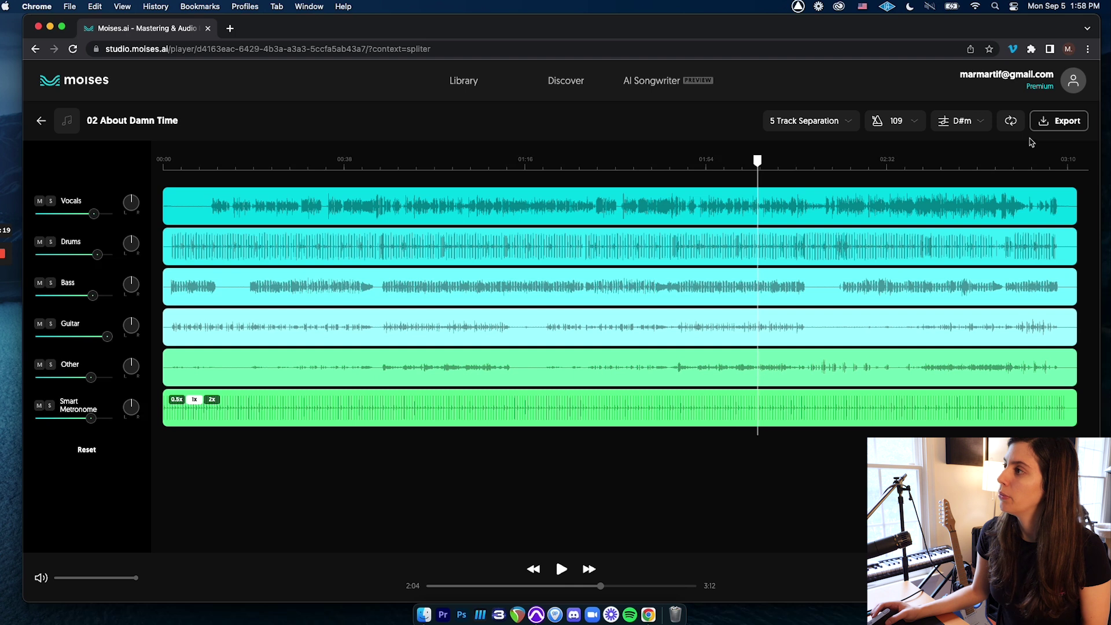
Download all separated tracks as WAV files and show the downloaded zip in Finder.
click(1060, 128)
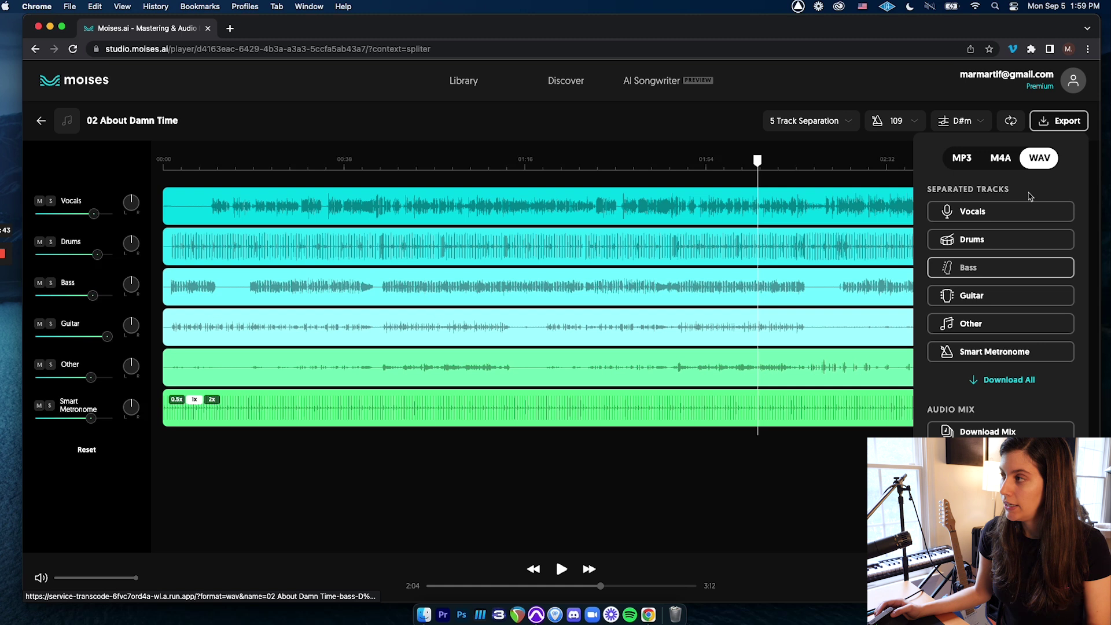
click(1009, 380)
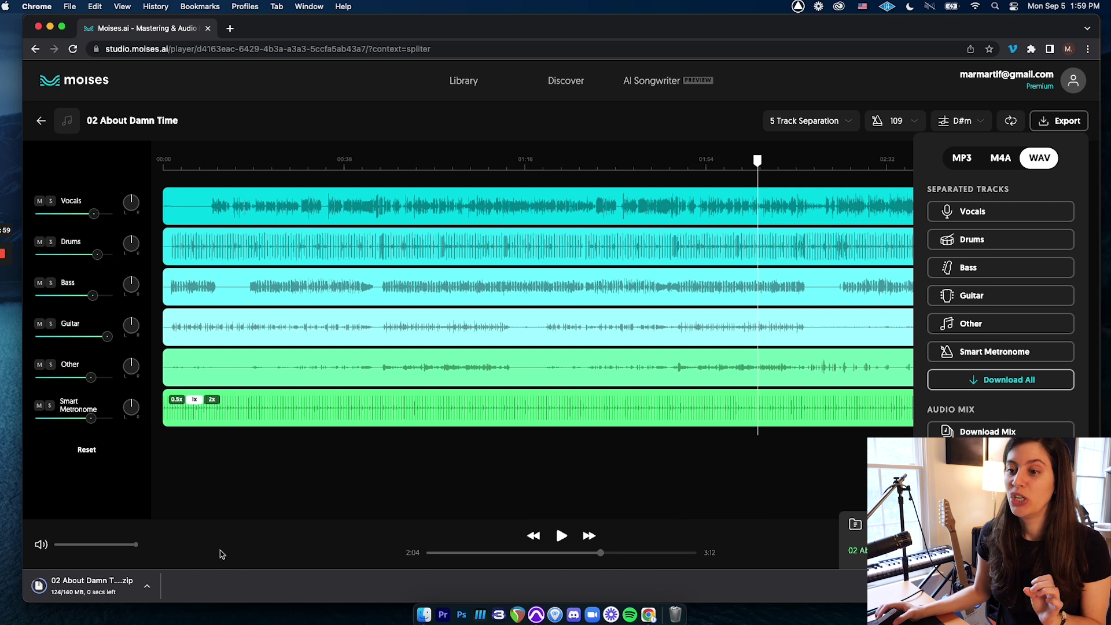
click(148, 582)
click(164, 571)
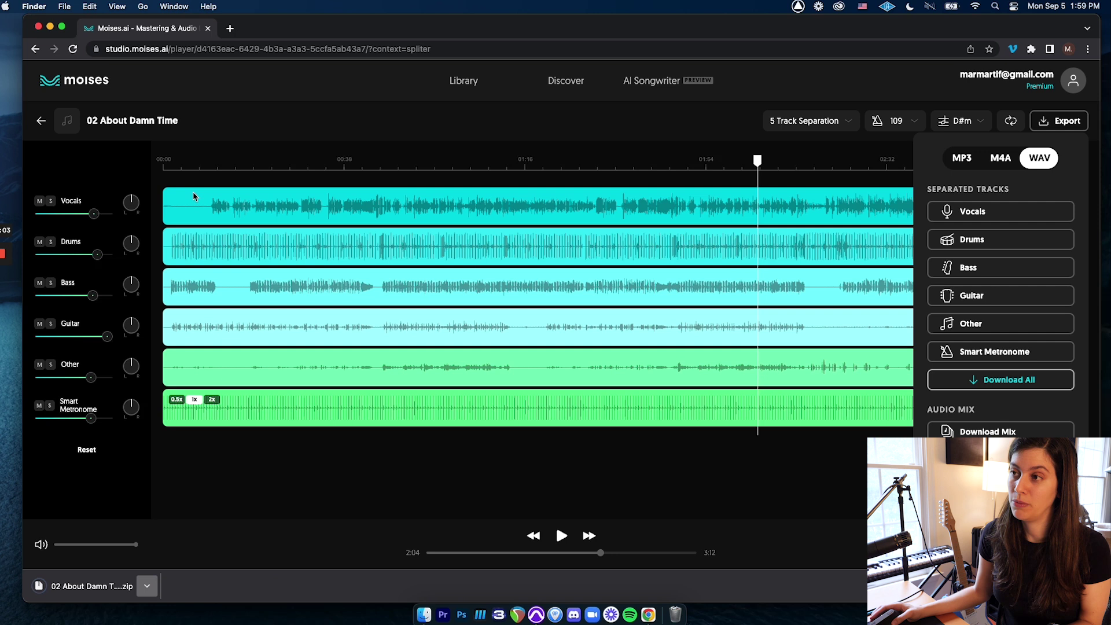
click(811, 298)
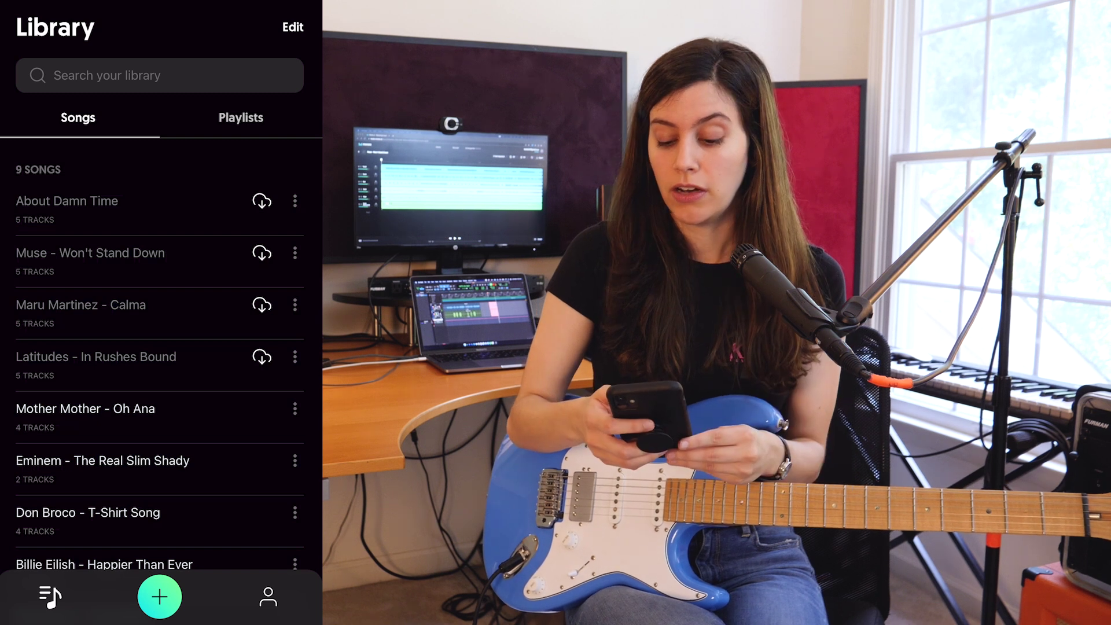
Download About Damn Time in the mobile app's library, audition its opening with the chords, and return to the library.
click(262, 201)
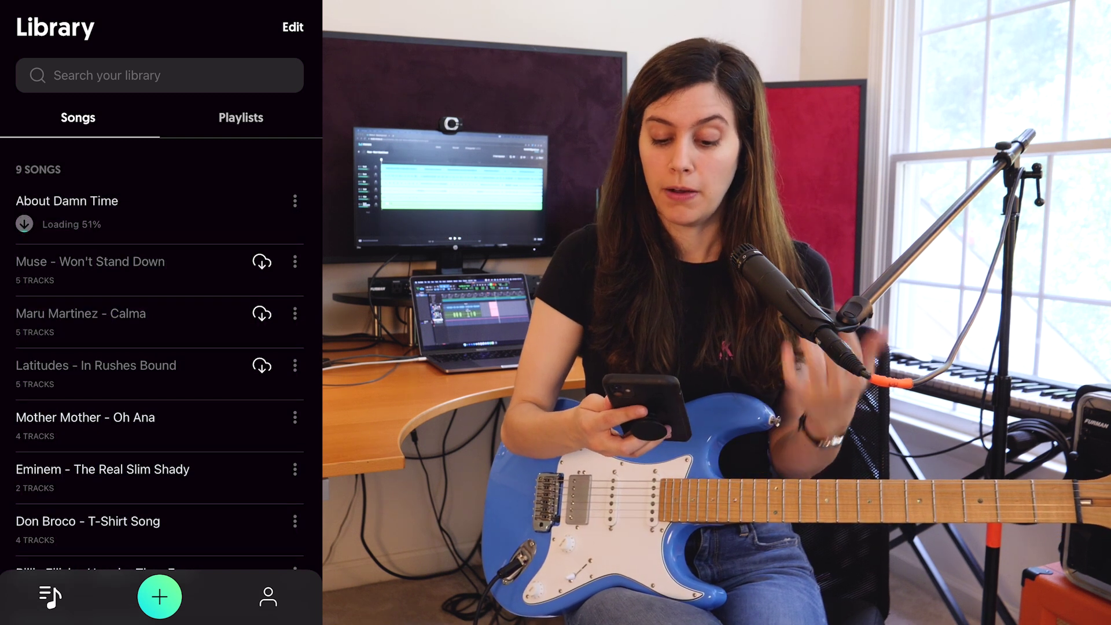
click(66, 201)
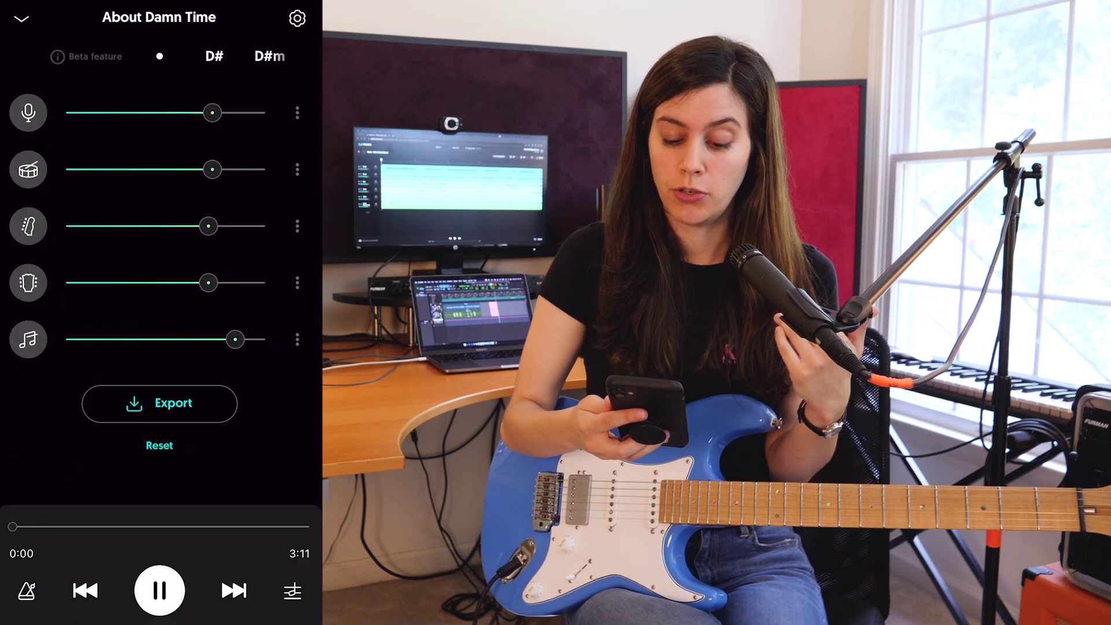
drag(255, 55, 214, 55)
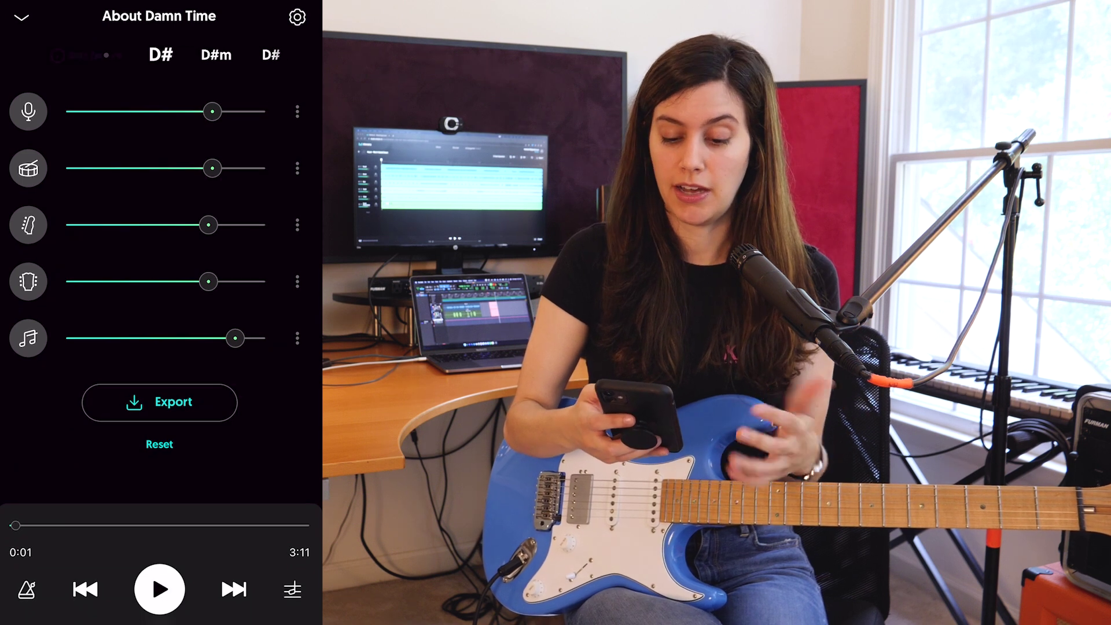
click(22, 17)
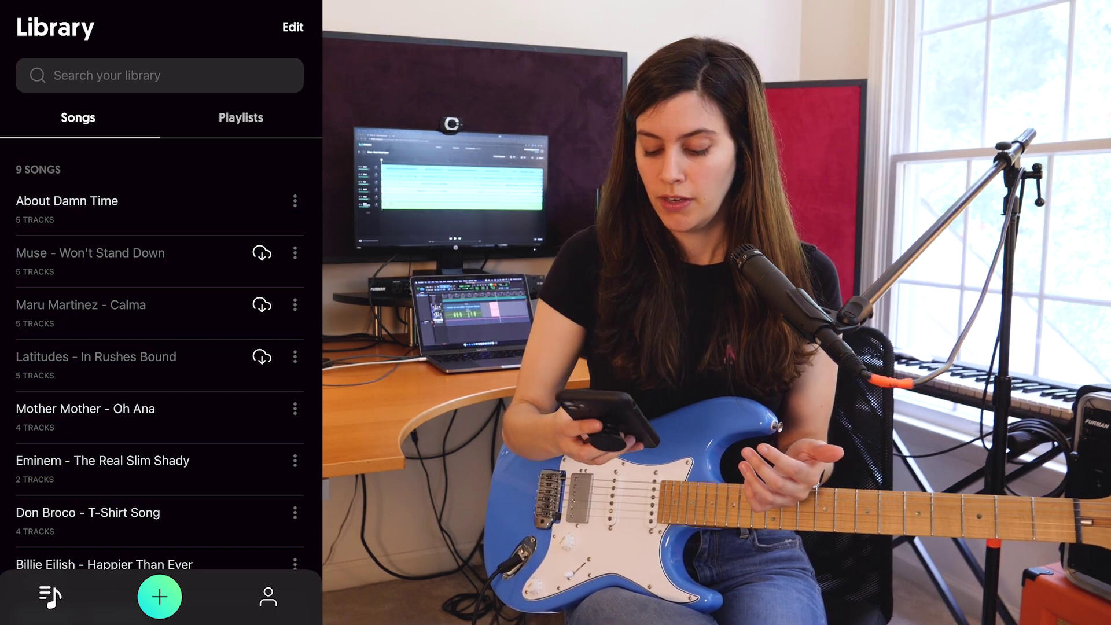
Start adding a new song to the mobile library.
click(159, 596)
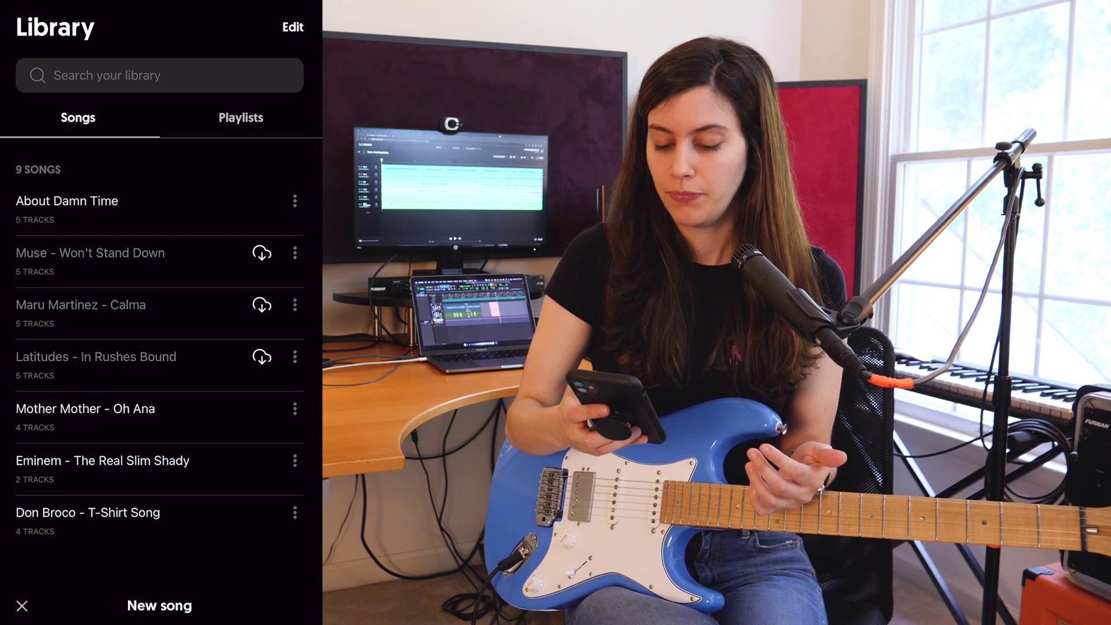